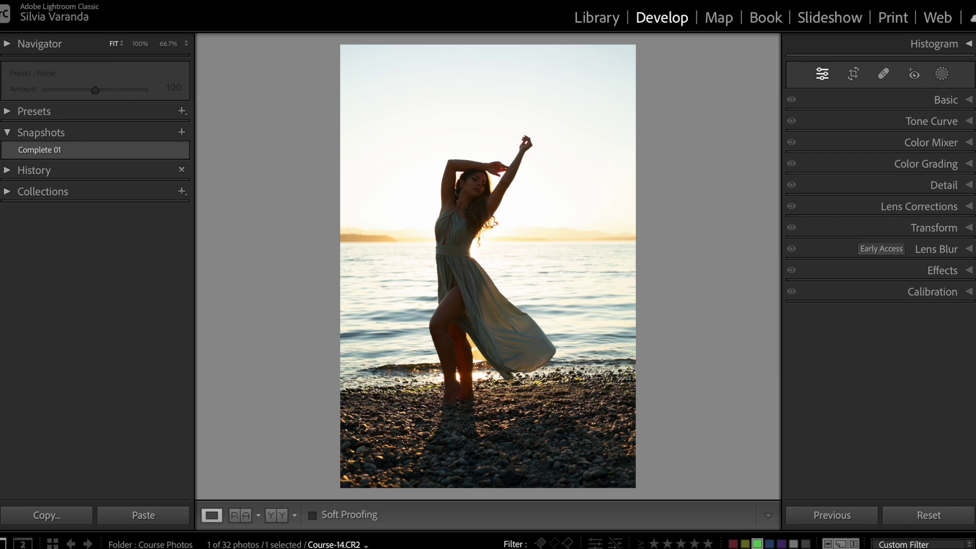
- Hide the presets and snapshots panel group, expand the Basic adjustments, and inspect the bright sky and backlit woman up close
{"action": "left_click", "coordinate": [2, 316]}
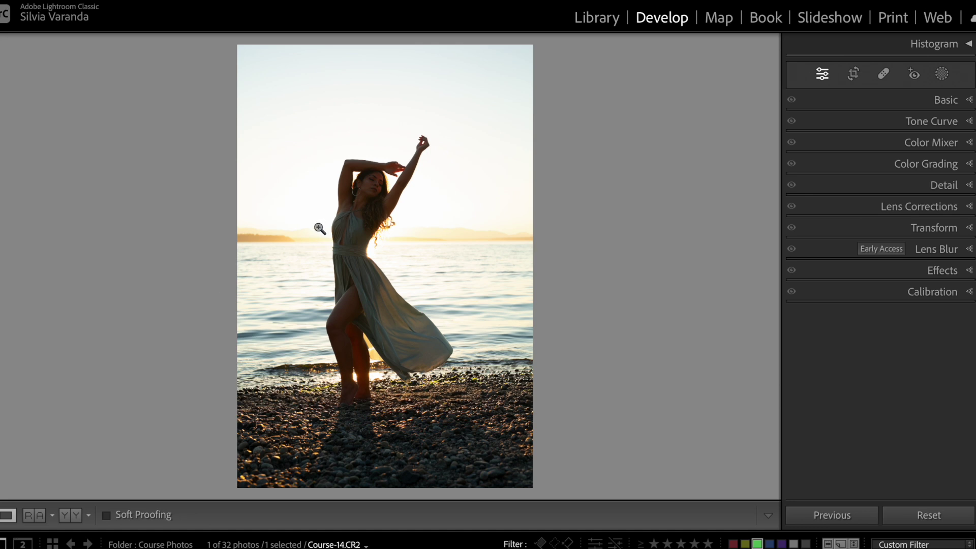
{"action": "left_click", "coordinate": [258, 189]}
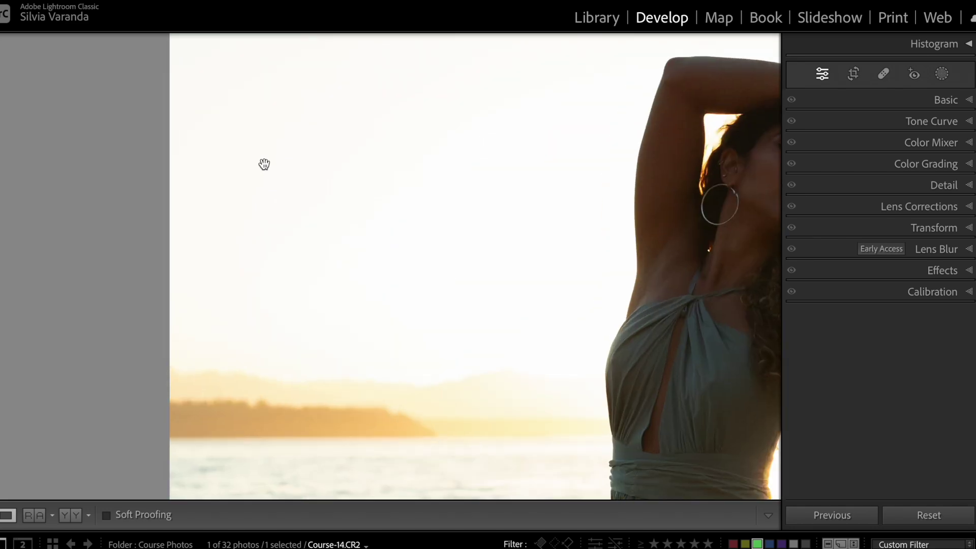
{"action": "left_click", "coordinate": [387, 420]}
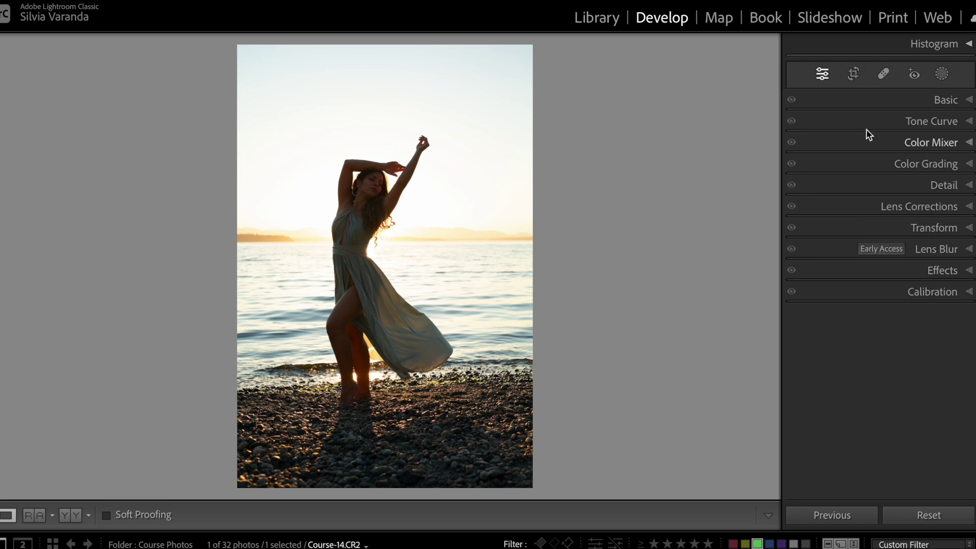
{"action": "left_click", "coordinate": [891, 99]}
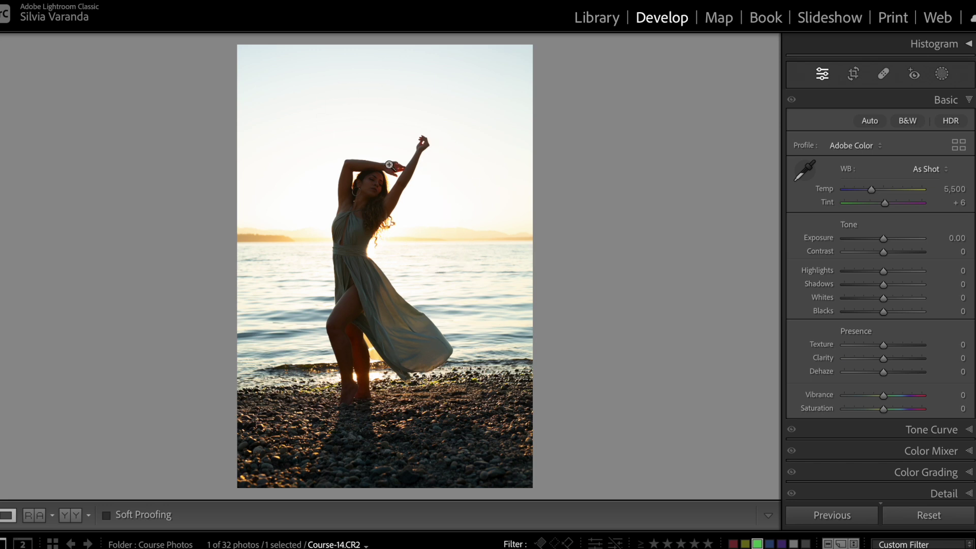
{"action": "left_click", "coordinate": [353, 211]}
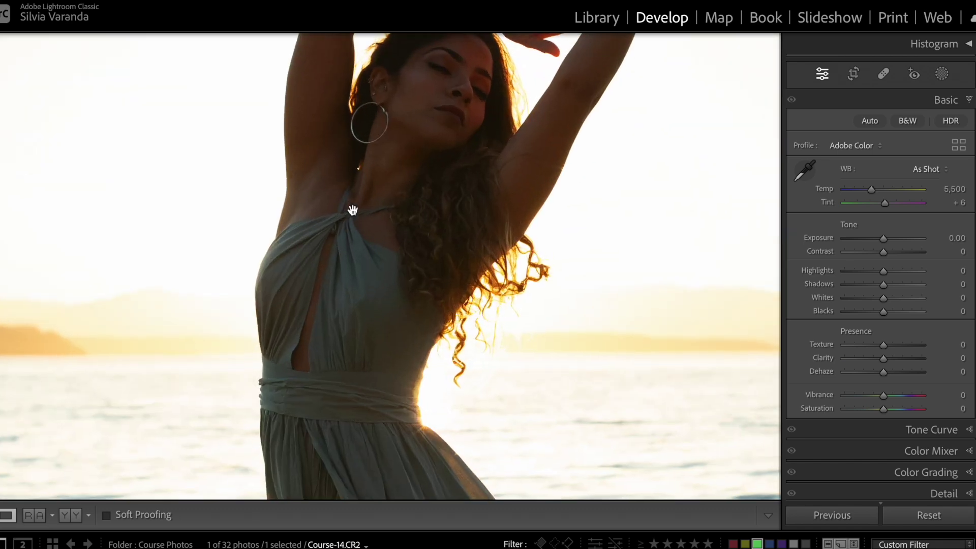
{"action": "left_click", "coordinate": [508, 356]}
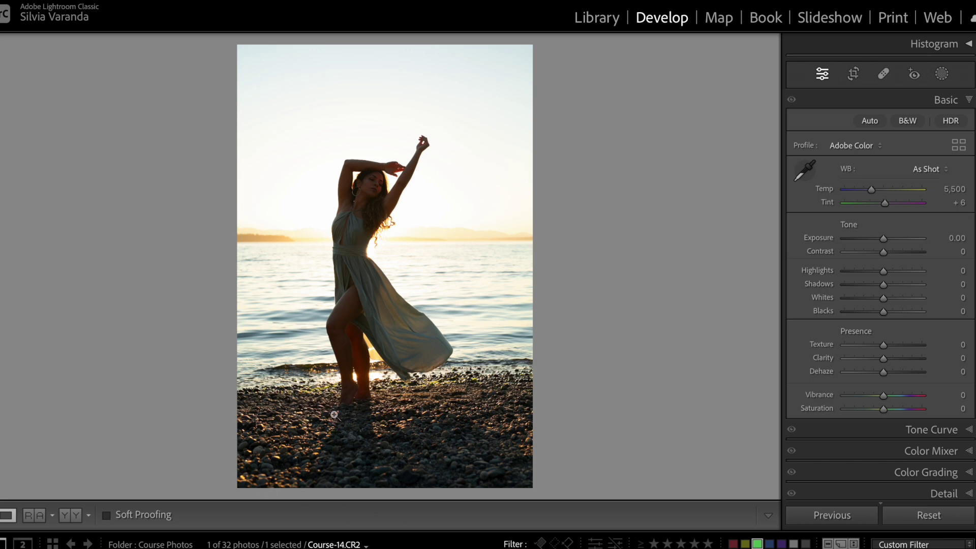
- Add a linear gradient mask running from the photo's top edge to its bottom edge, and subtract the subject from it
{"action": "left_click", "coordinate": [942, 74]}
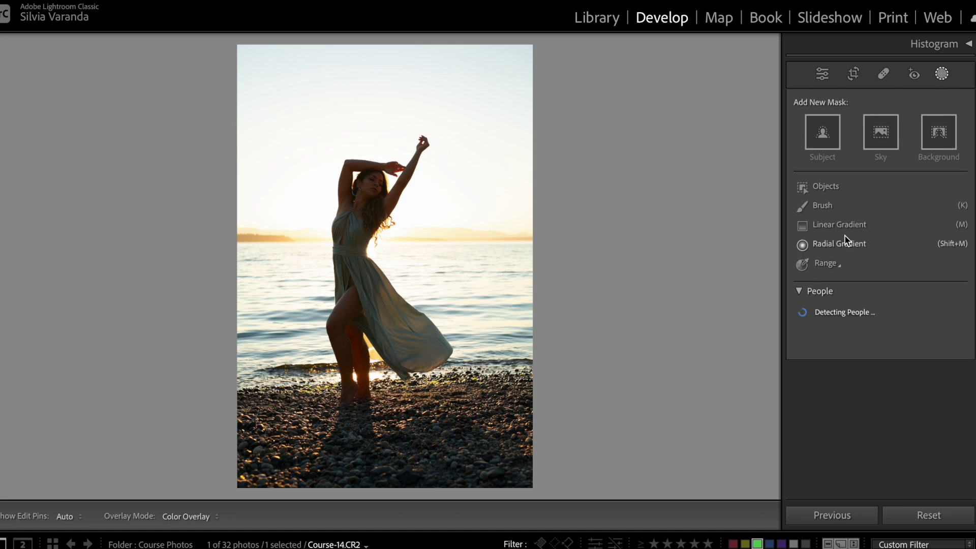
{"action": "left_click", "coordinate": [841, 227]}
{"action": "left_click_drag", "start_coordinate": [377, 37], "coordinate": [380, 476]}
{"action": "left_click_drag", "start_coordinate": [379, 257], "coordinate": [382, 271]}
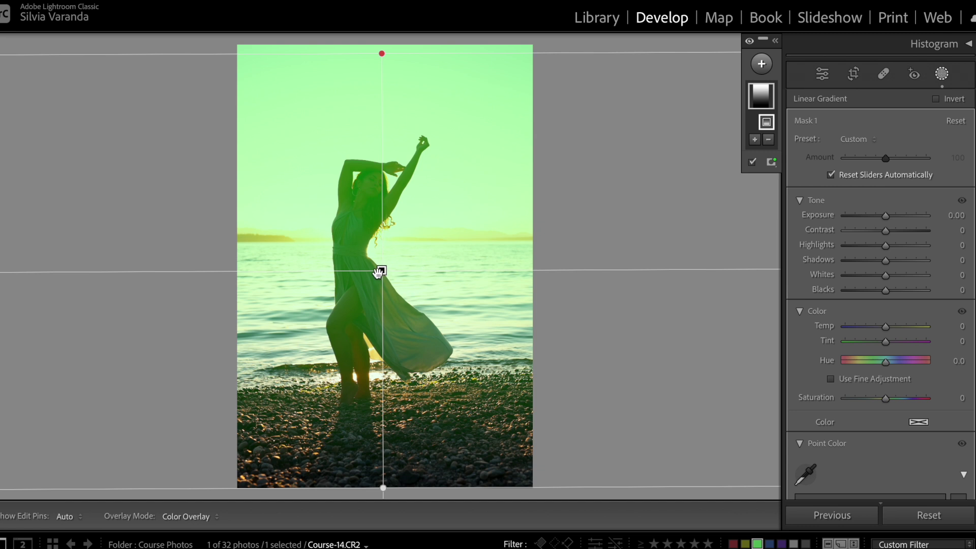
{"action": "left_click", "coordinate": [768, 140]}
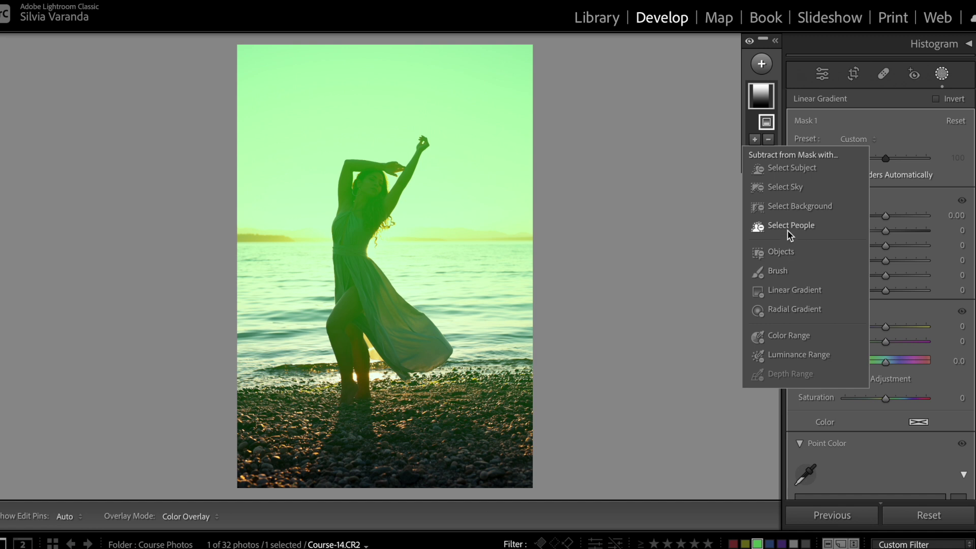
{"action": "left_click", "coordinate": [790, 167]}
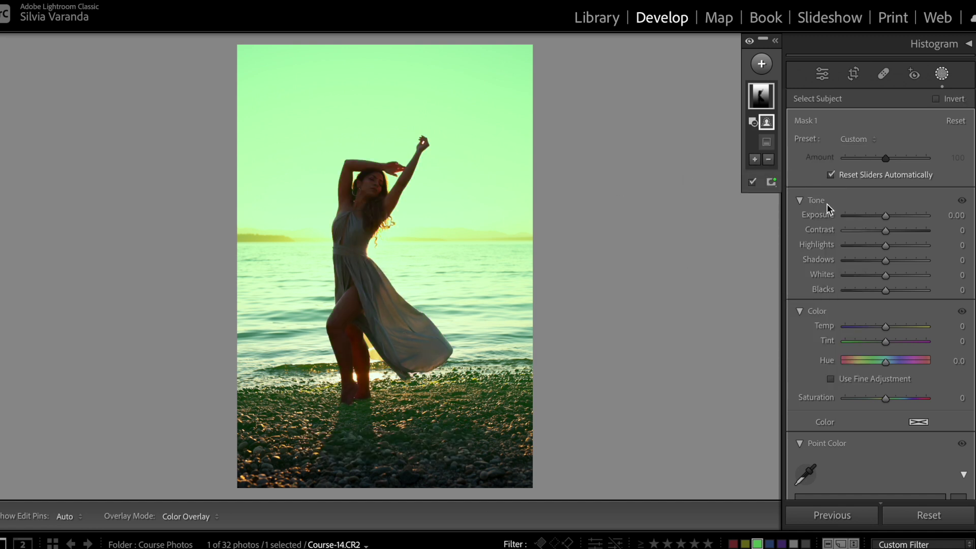
- Set the full-height gradient mask to Exposure -2.34, Highlights -54, Shadows 19, Whites -22 and Blacks 33
{"action": "left_click_drag", "start_coordinate": [885, 216], "coordinate": [864, 246]}
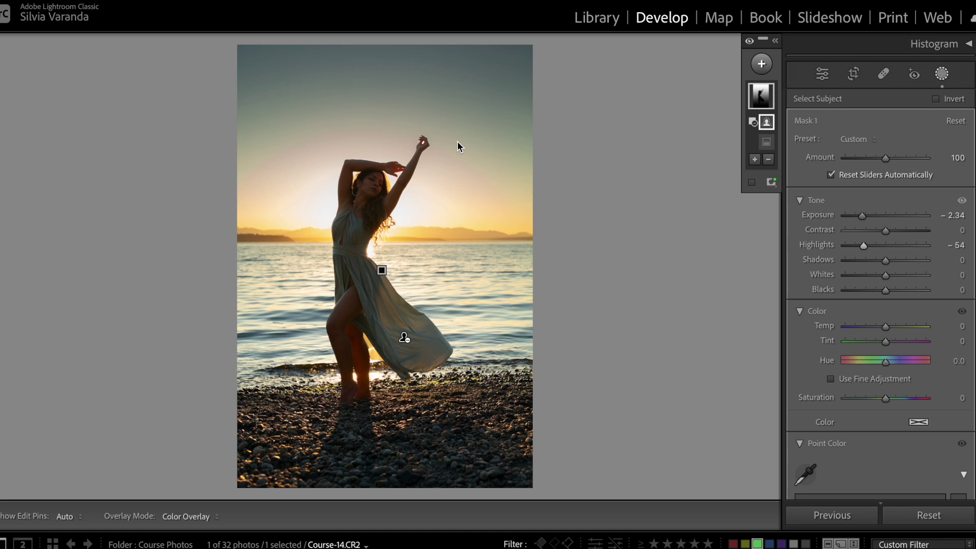
{"action": "left_click_drag", "start_coordinate": [887, 292], "coordinate": [874, 276]}
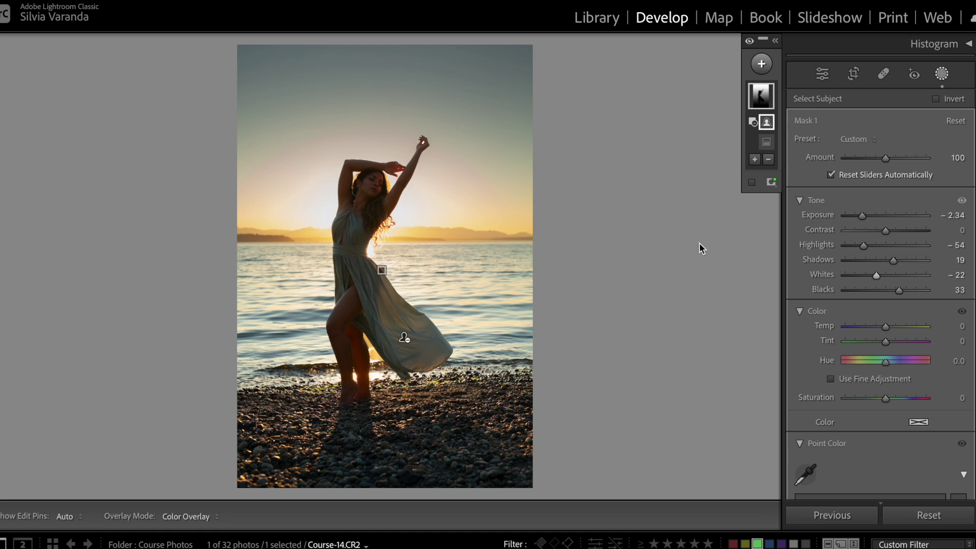
- Create a Select Subject mask on the woman and set Exposure to 0.43, Shadows to 10 and Whites to 19
{"action": "left_click", "coordinate": [762, 63]}
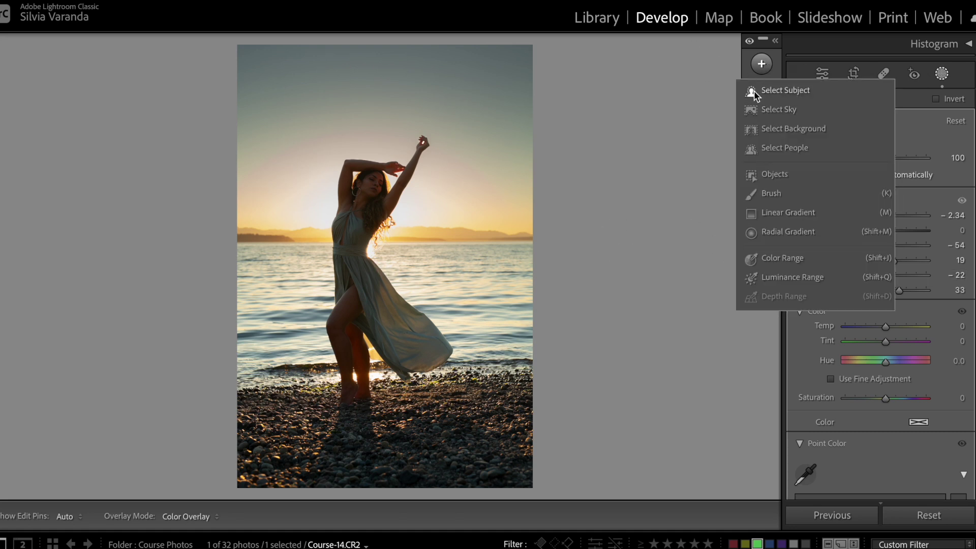
{"action": "left_click", "coordinate": [783, 91]}
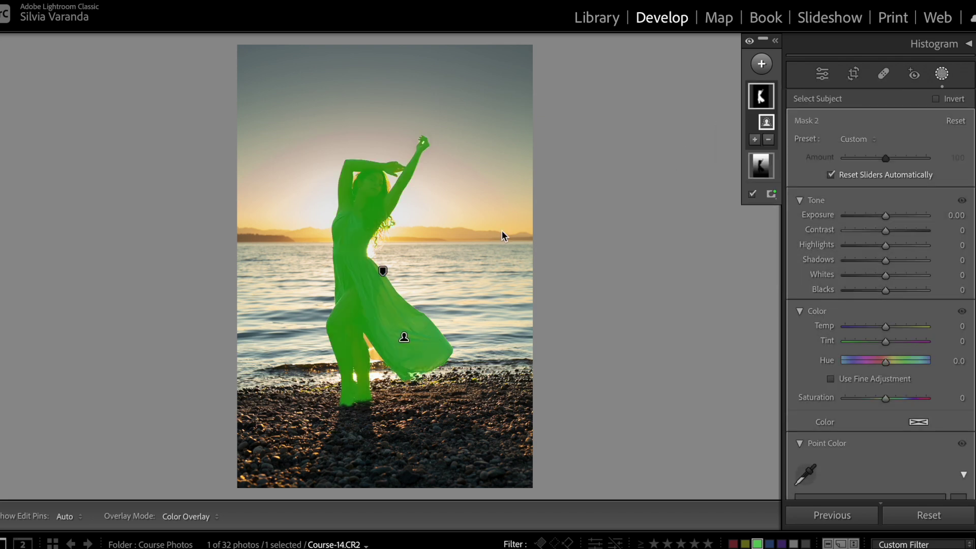
{"action": "left_click_drag", "start_coordinate": [885, 215], "coordinate": [891, 214]}
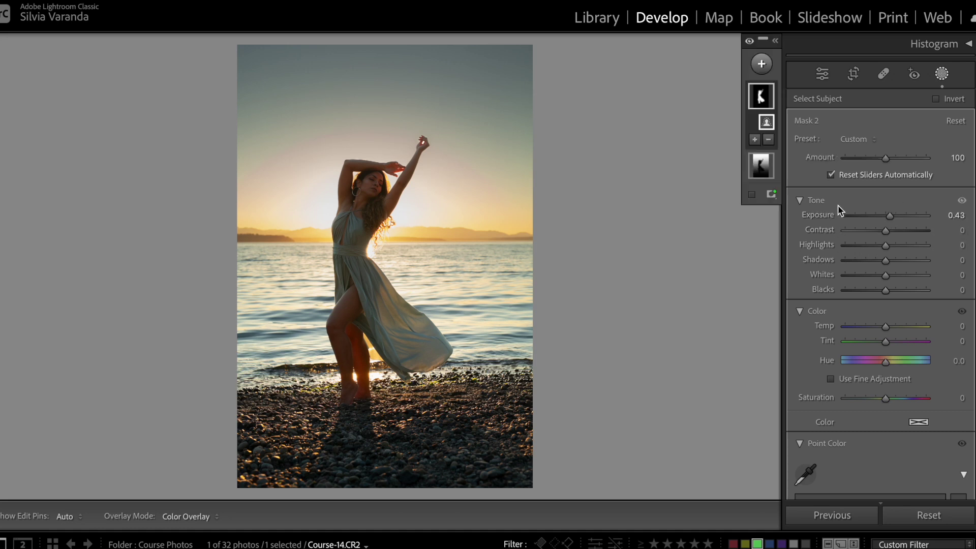
{"action": "left_click_drag", "start_coordinate": [886, 258], "coordinate": [892, 276]}
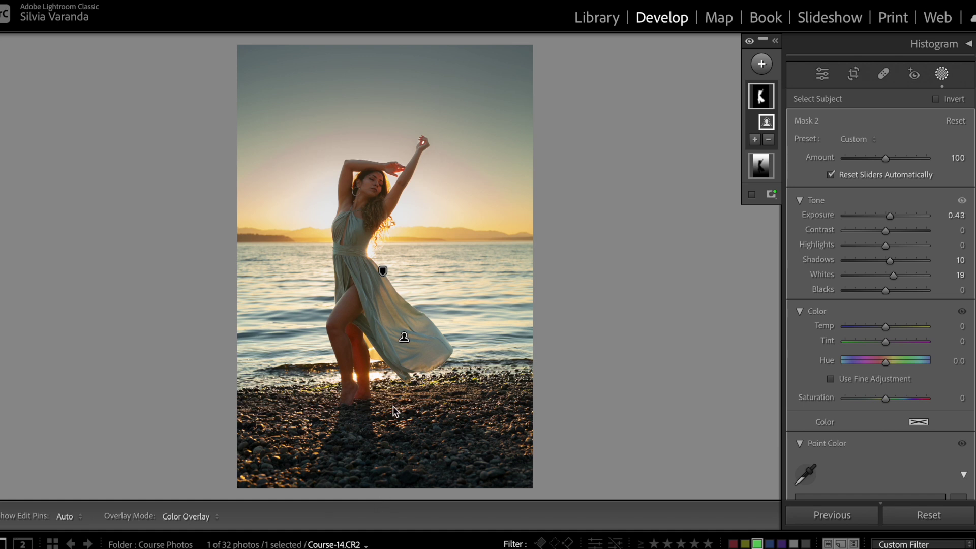
- Add a linear gradient mask rising from the photo's bottom edge over the pebble beach, and subtract the subject from it
{"action": "left_click", "coordinate": [762, 64]}
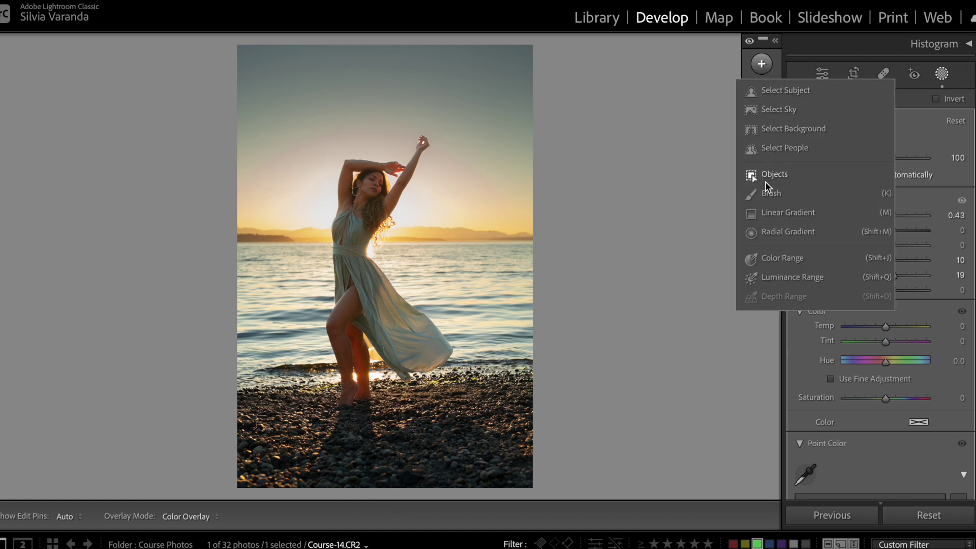
{"action": "left_click", "coordinate": [771, 212]}
{"action": "left_click_drag", "start_coordinate": [356, 485], "coordinate": [355, 356]}
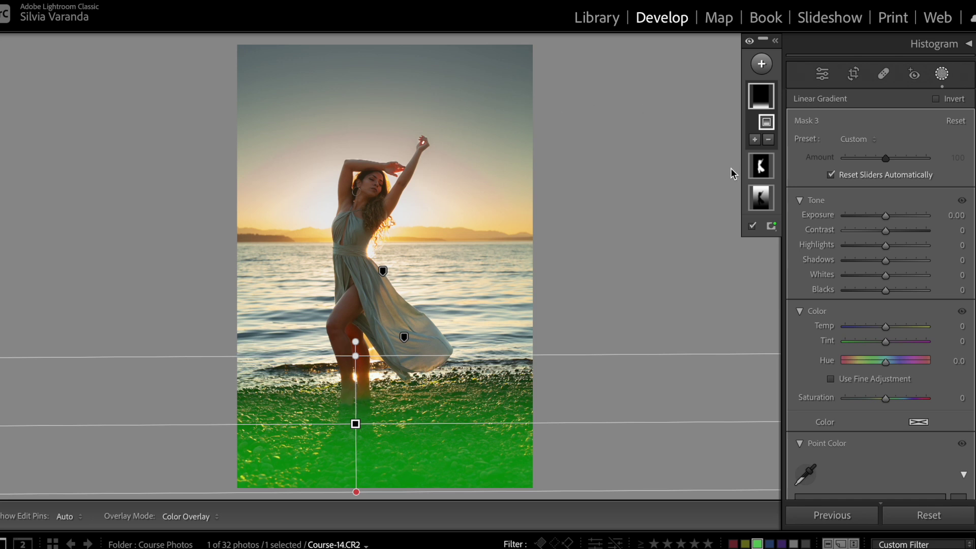
{"action": "left_click", "coordinate": [768, 140]}
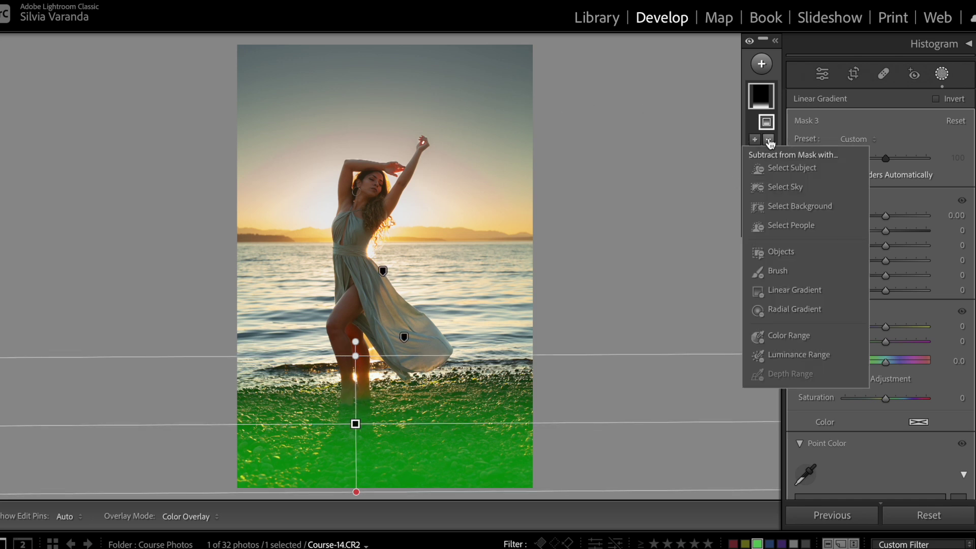
{"action": "left_click", "coordinate": [785, 168]}
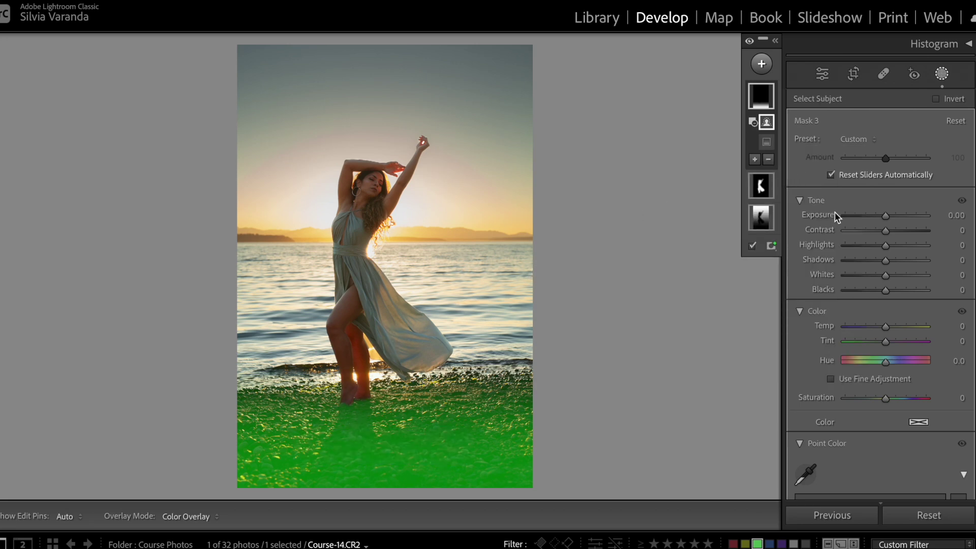
- Set the beach gradient mask to Exposure 0.67, Shadows 7 and Blacks 24, shift it slightly upward and close masking
{"action": "left_click_drag", "start_coordinate": [885, 217], "coordinate": [894, 217]}
{"action": "left_click_drag", "start_coordinate": [885, 288], "coordinate": [892, 288]}
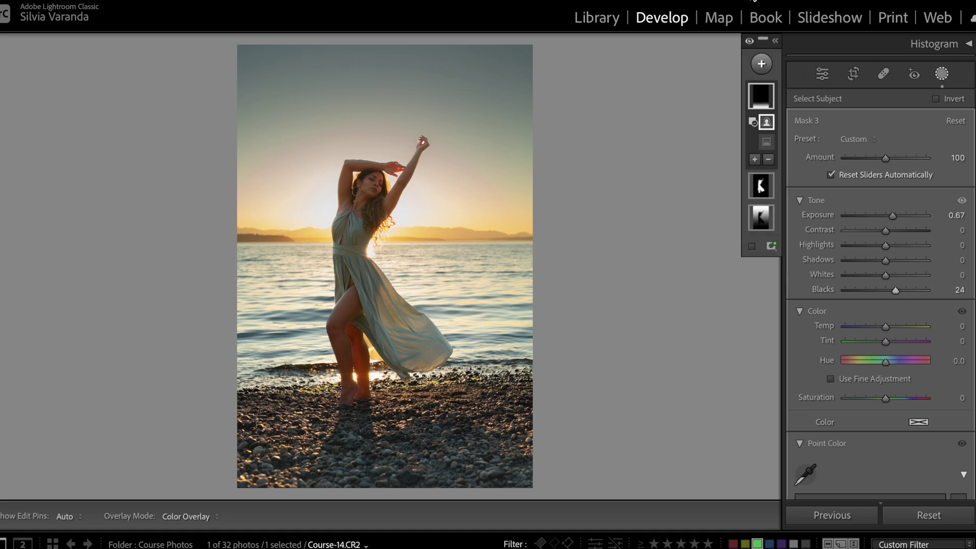
{"action": "left_click", "coordinate": [355, 423]}
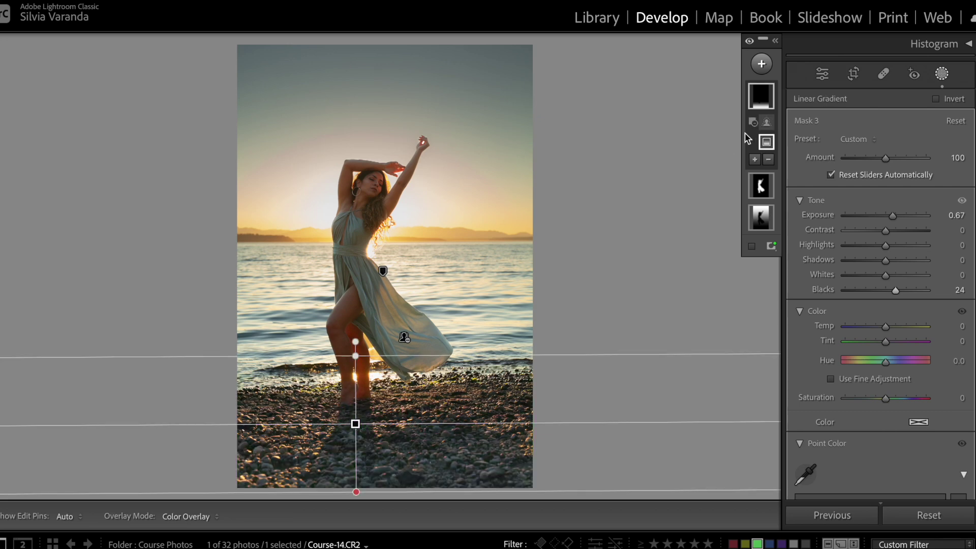
{"action": "left_click_drag", "start_coordinate": [886, 262], "coordinate": [888, 260]}
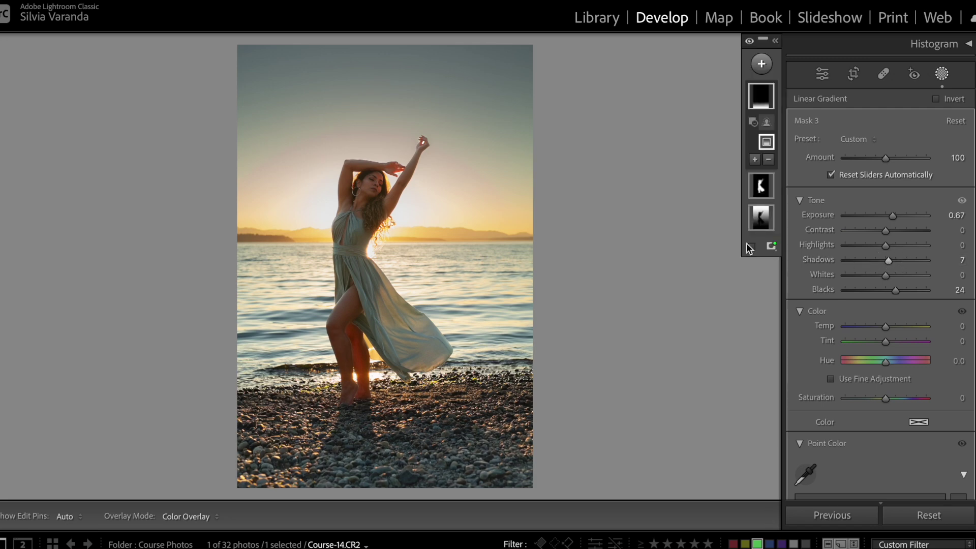
{"action": "left_click_drag", "start_coordinate": [355, 423], "coordinate": [356, 415]}
{"action": "left_click", "coordinate": [942, 75]}
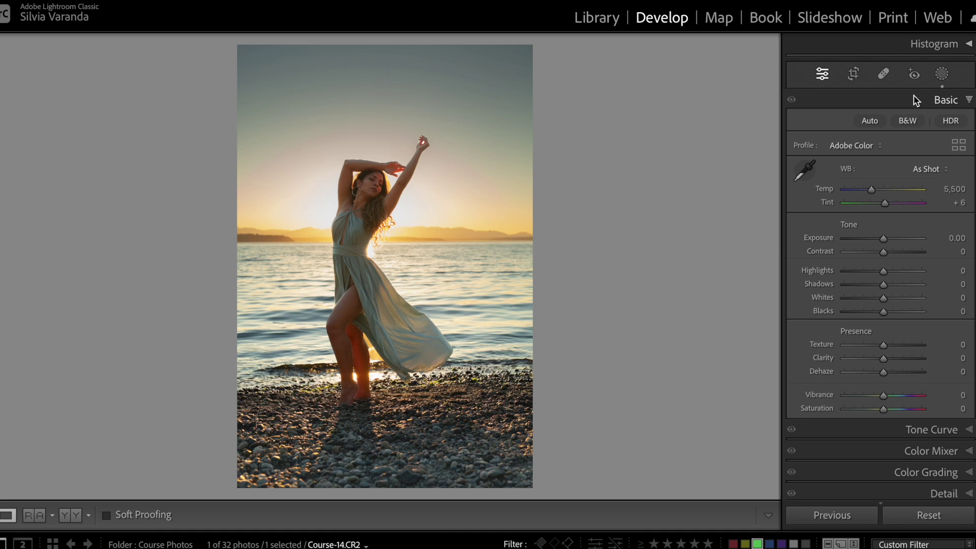
- Reopen masking with the mask list expanded, and set the Clarity of the subject mask, Mask 2, to 13
{"action": "left_click", "coordinate": [941, 74]}
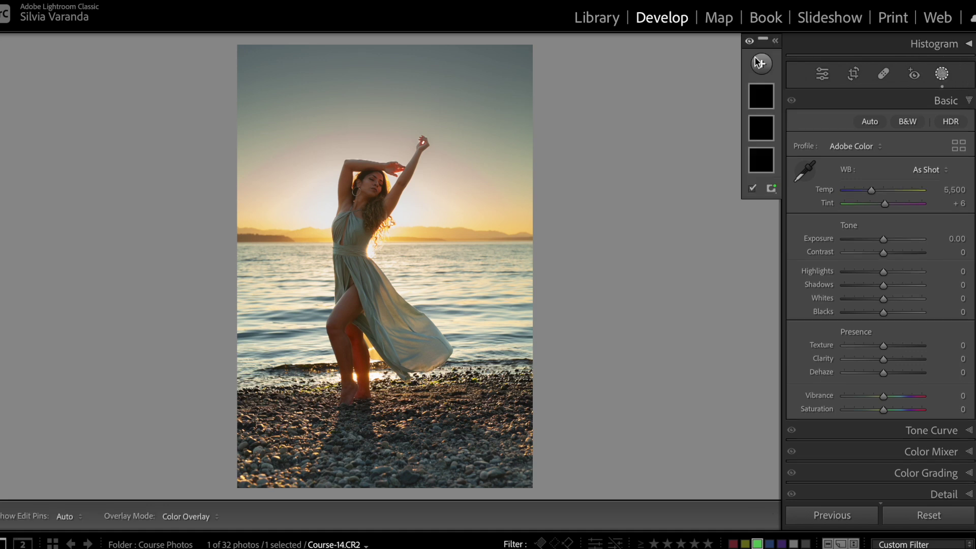
{"action": "left_click", "coordinate": [775, 40]}
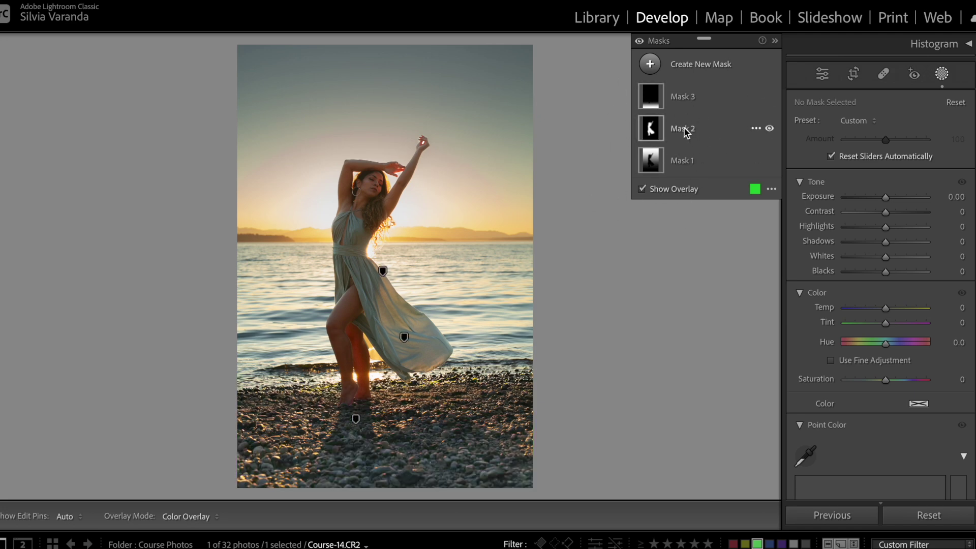
{"action": "left_click", "coordinate": [659, 133]}
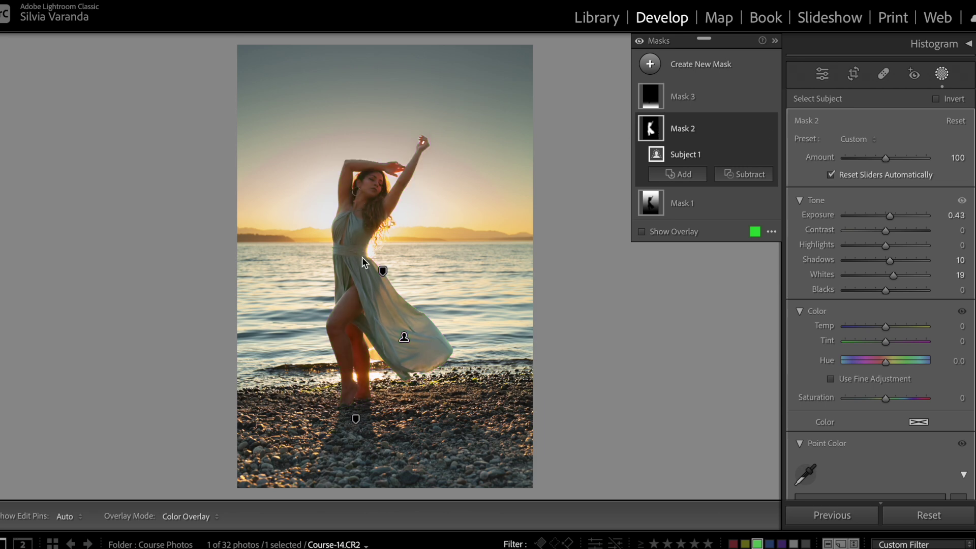
{"action": "left_click", "coordinate": [686, 130]}
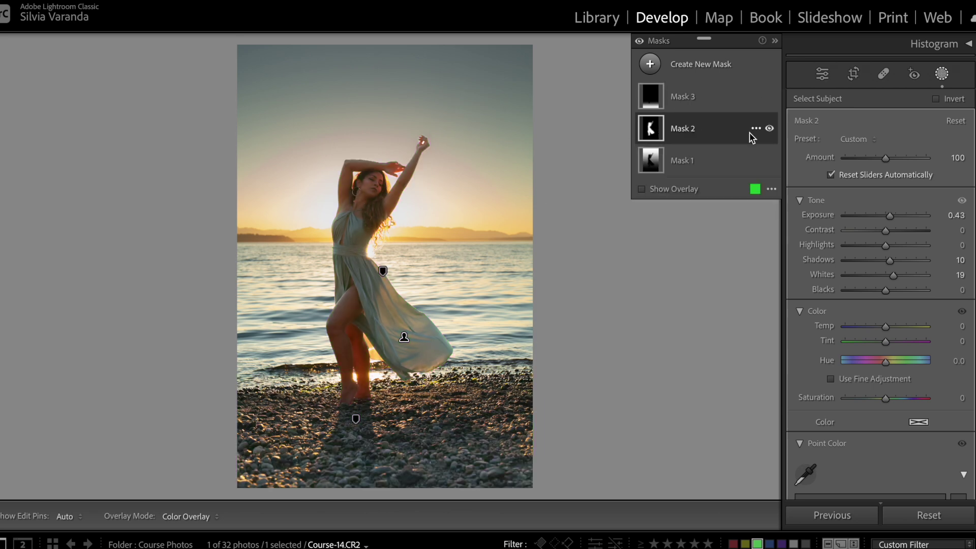
{"action": "left_click", "coordinate": [700, 132]}
{"action": "scroll", "coordinate": [880, 305], "scroll_direction": "down", "scroll_amount": 5}
{"action": "scroll", "coordinate": [880, 305], "scroll_direction": "up", "scroll_amount": 4}
{"action": "scroll", "coordinate": [973, 321], "scroll_direction": "down", "scroll_amount": 10}
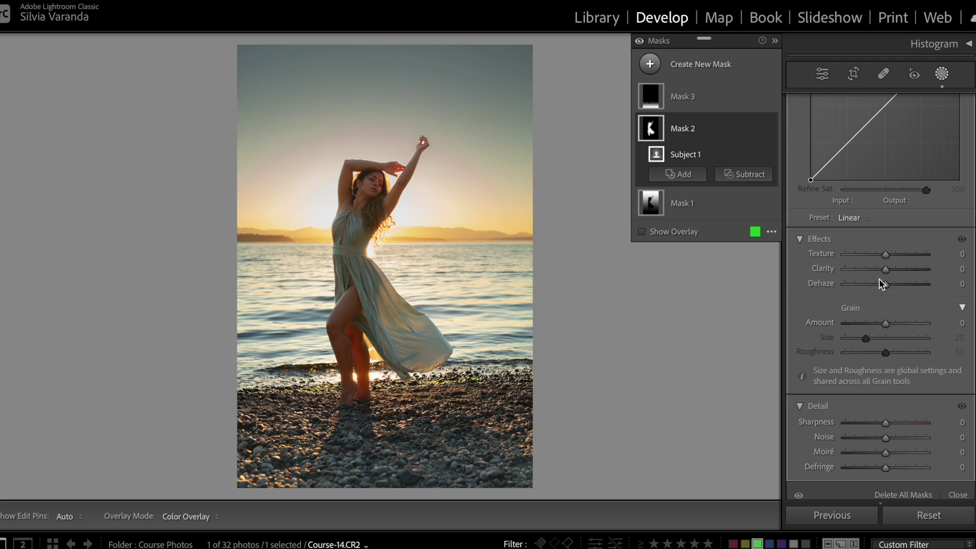
{"action": "left_click_drag", "start_coordinate": [886, 268], "coordinate": [888, 274]}
- Examine the masked edits up close on the woman's face, her dress and legs, and the beach pebbles
{"action": "left_click", "coordinate": [372, 179]}
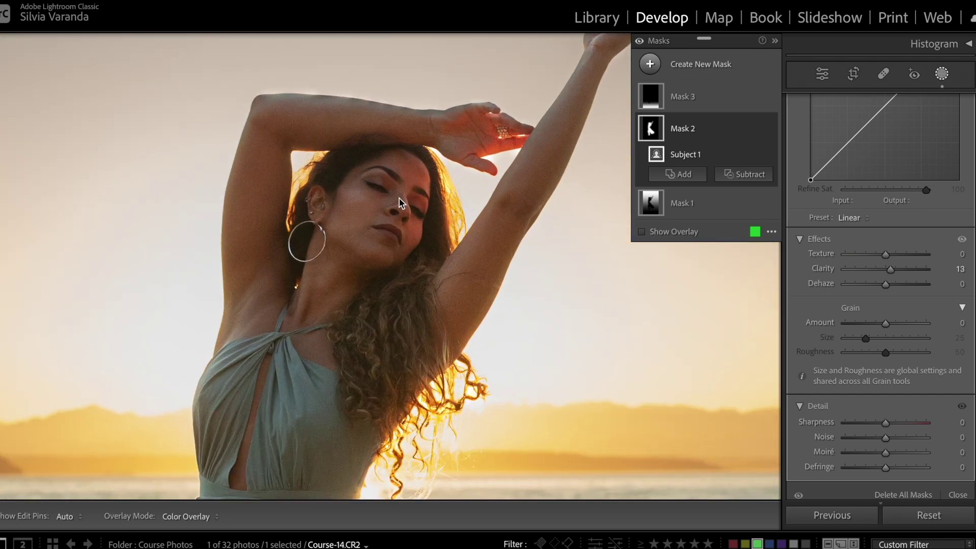
{"action": "scroll", "coordinate": [464, 270], "scroll_direction": "down", "scroll_amount": 15}
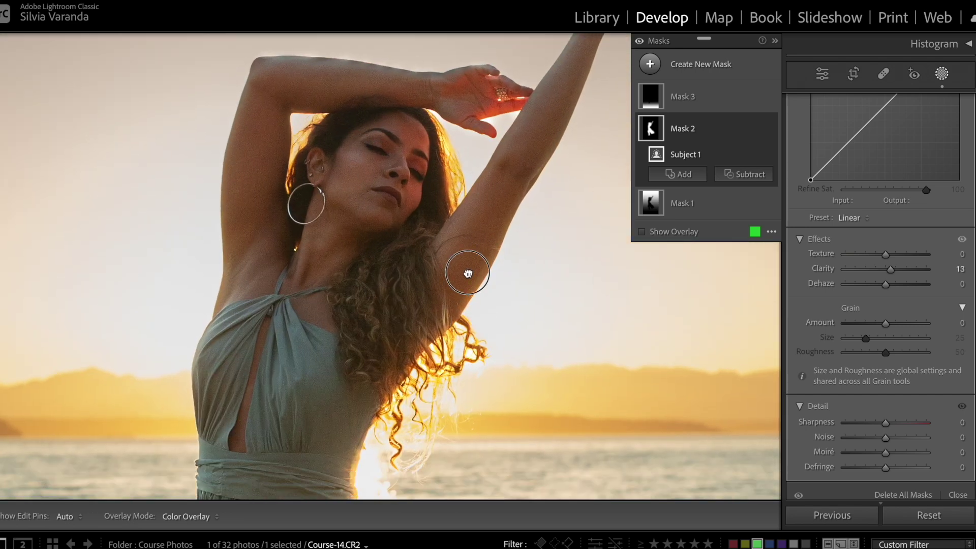
{"action": "scroll", "coordinate": [461, 160], "scroll_direction": "down", "scroll_amount": 15}
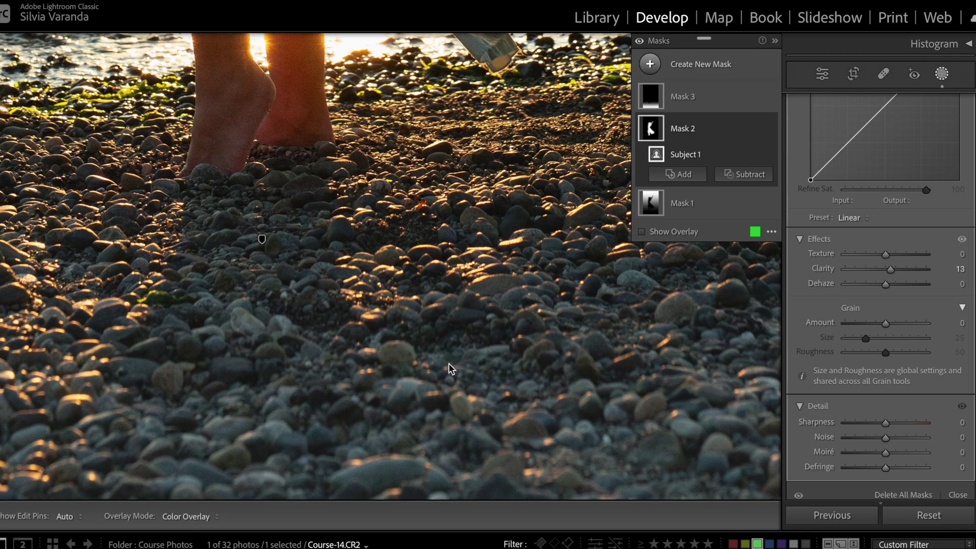
{"action": "scroll", "coordinate": [395, 170], "scroll_direction": "up", "scroll_amount": 20}
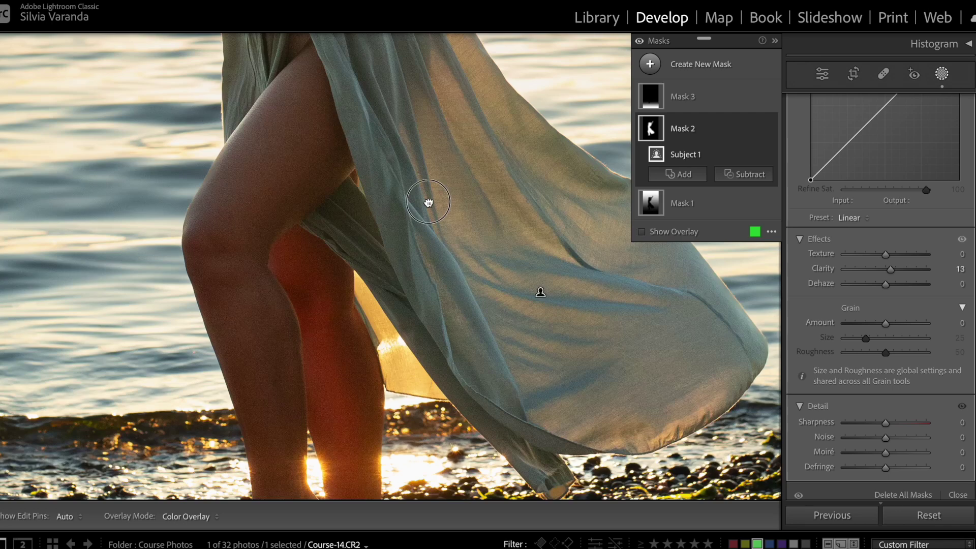
{"action": "scroll", "coordinate": [441, 244], "scroll_direction": "up", "scroll_amount": 5}
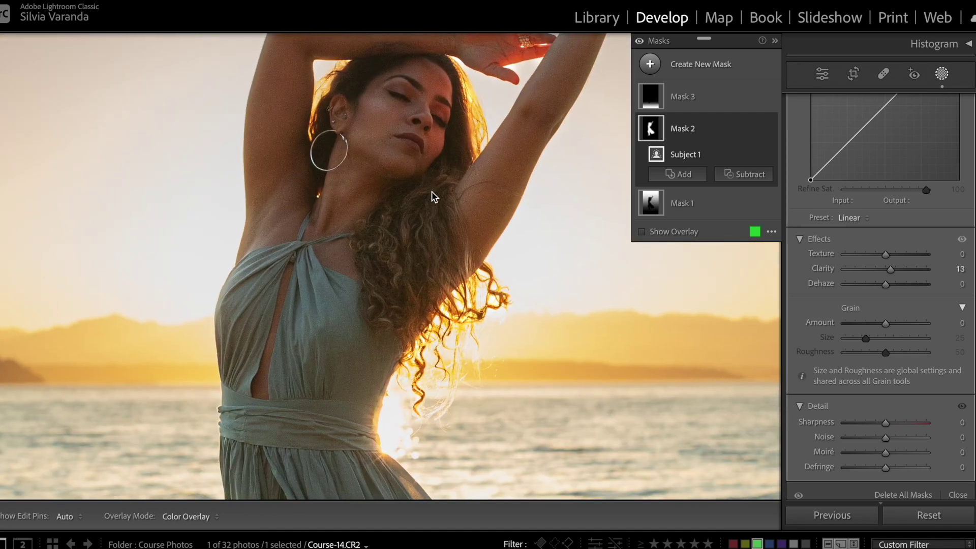
{"action": "left_click", "coordinate": [441, 204]}
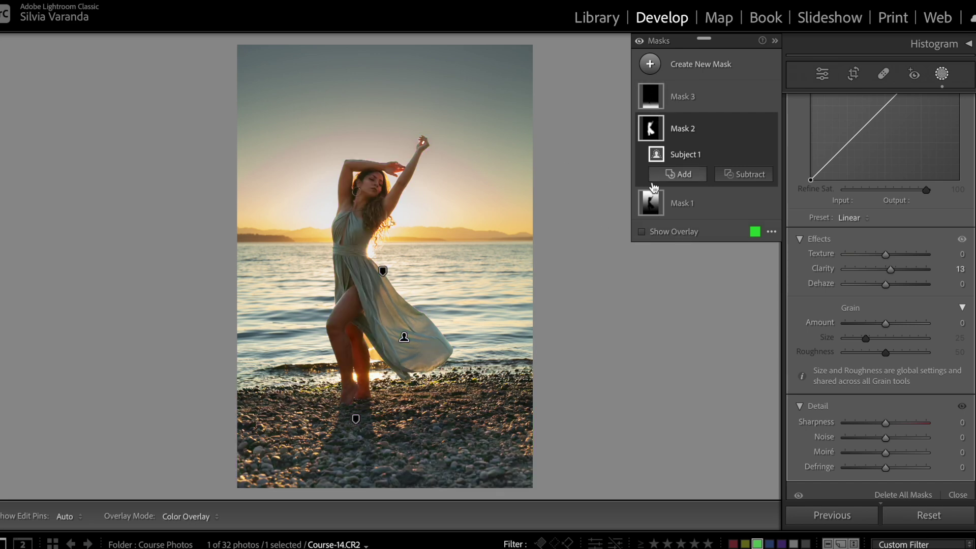
- Soften the background through Mask 1, the large sky gradient, with Sharpness -100, Texture -100 and Clarity -30
{"action": "left_click", "coordinate": [653, 202]}
{"action": "left_click", "coordinate": [657, 166]}
{"action": "left_click", "coordinate": [655, 164]}
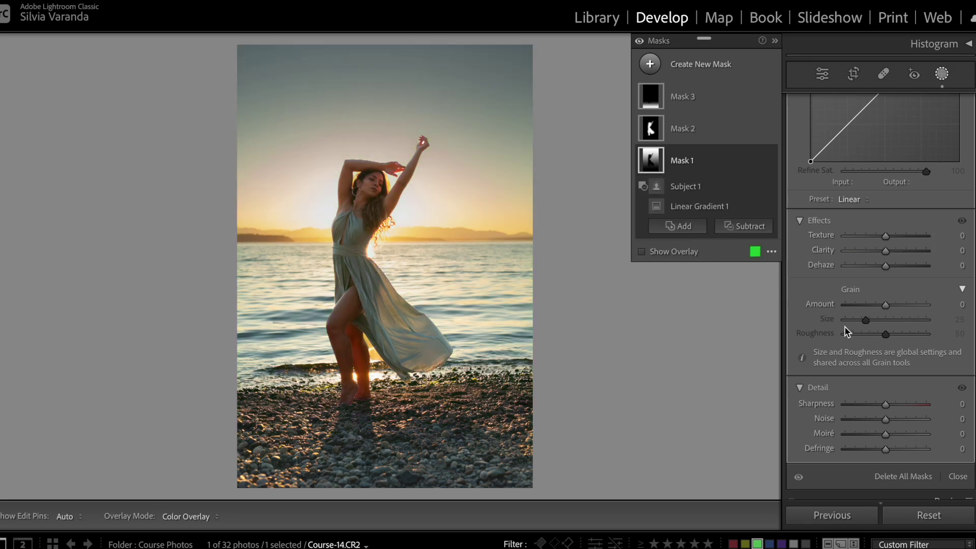
{"action": "scroll", "coordinate": [915, 347], "scroll_direction": "down", "scroll_amount": 2}
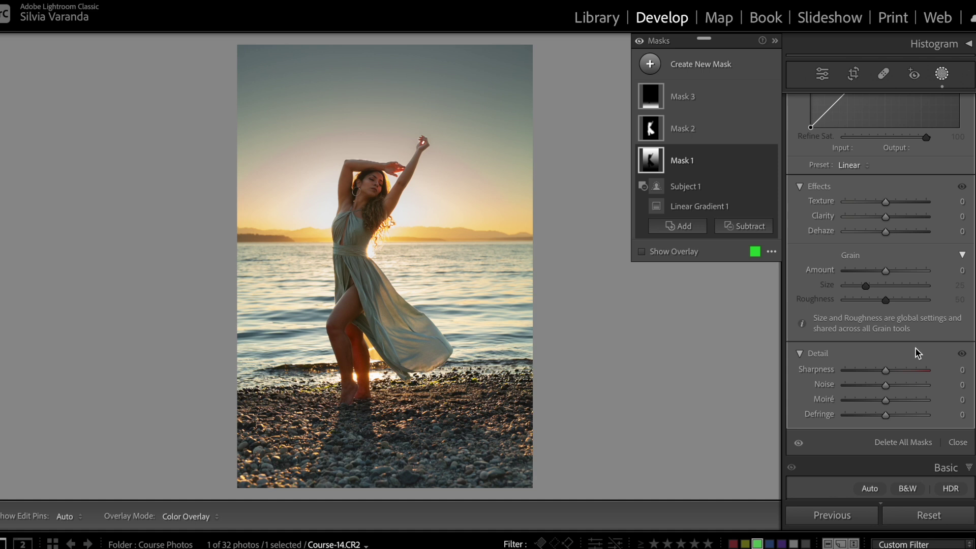
{"action": "left_click_drag", "start_coordinate": [886, 371], "coordinate": [809, 371]}
{"action": "scroll", "coordinate": [880, 356], "scroll_direction": "up", "scroll_amount": 8}
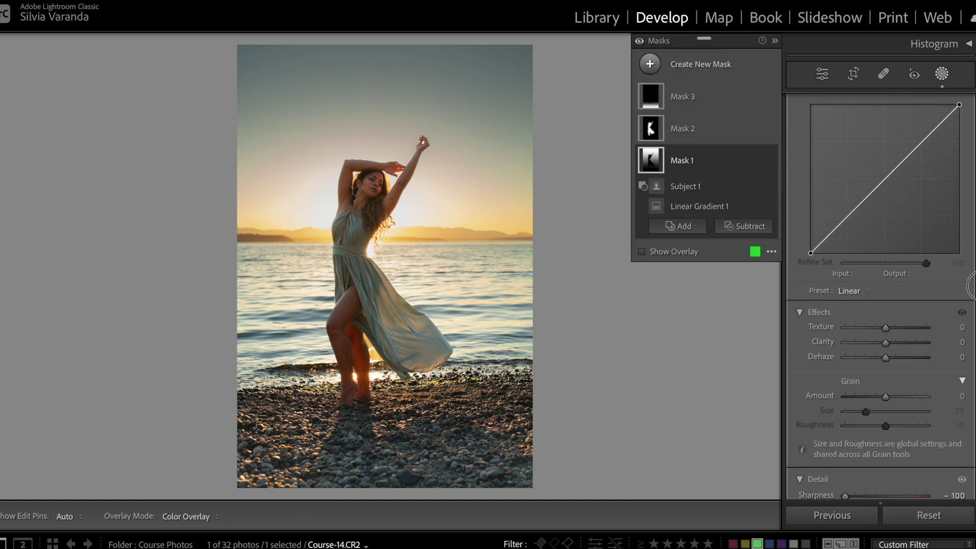
{"action": "left_click_drag", "start_coordinate": [886, 351], "coordinate": [874, 371]}
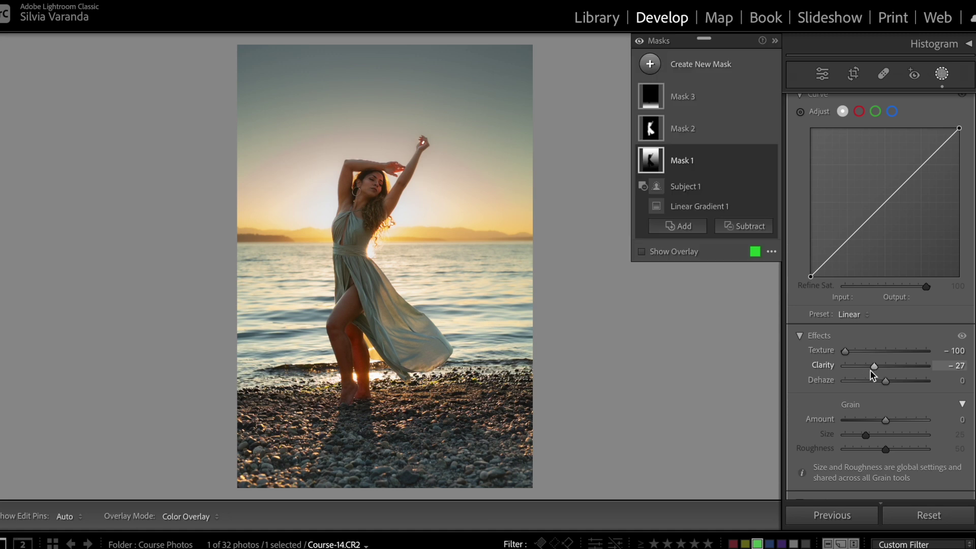
{"action": "left_click_drag", "start_coordinate": [875, 366], "coordinate": [875, 368]}
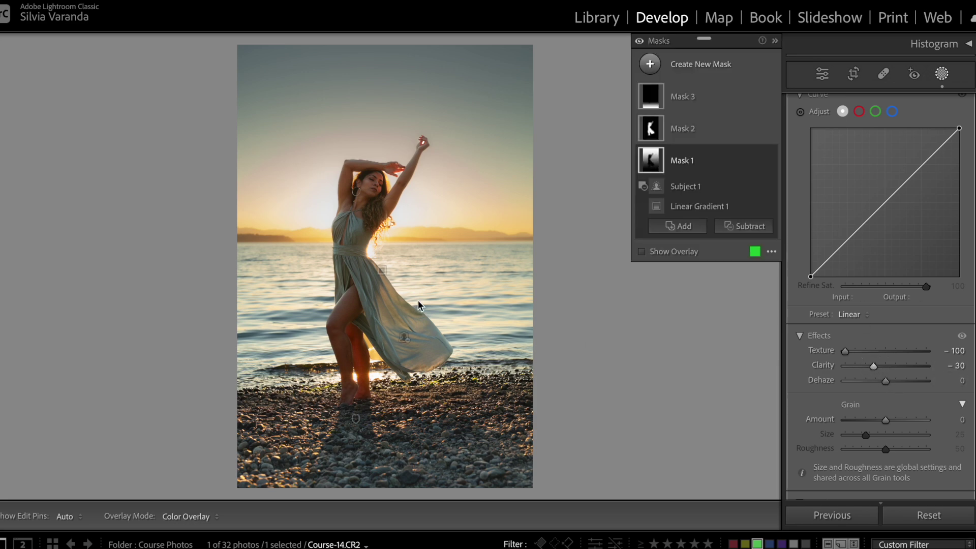
- Raise the center and lower edge of Mask 1's linear gradient slightly, with its center near the woman's waist, and close masking
{"action": "left_click", "coordinate": [382, 270]}
{"action": "left_click_drag", "start_coordinate": [382, 270], "coordinate": [381, 260]}
{"action": "left_click_drag", "start_coordinate": [382, 478], "coordinate": [382, 451]}
{"action": "left_click_drag", "start_coordinate": [382, 246], "coordinate": [382, 249]}
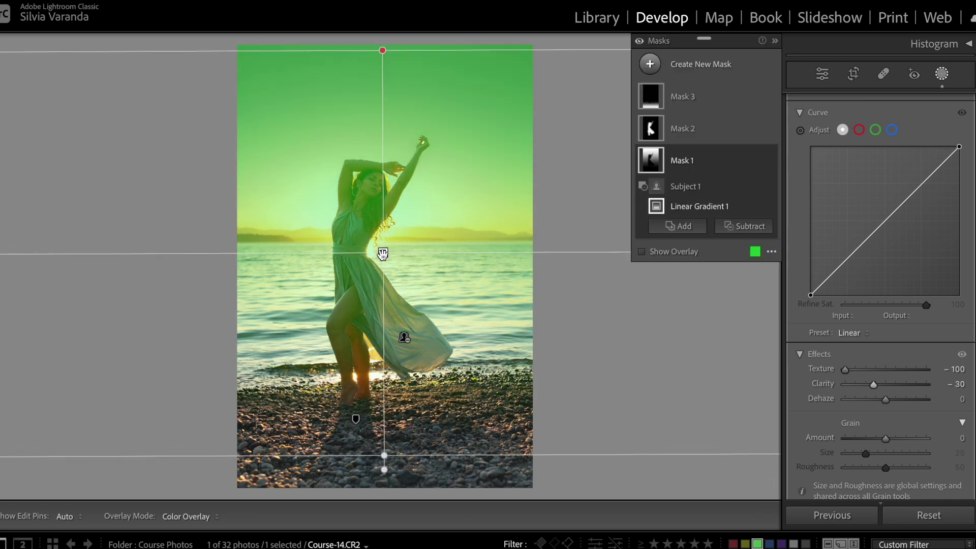
{"action": "left_click_drag", "start_coordinate": [385, 451], "coordinate": [385, 446]}
{"action": "left_click_drag", "start_coordinate": [382, 248], "coordinate": [382, 253]}
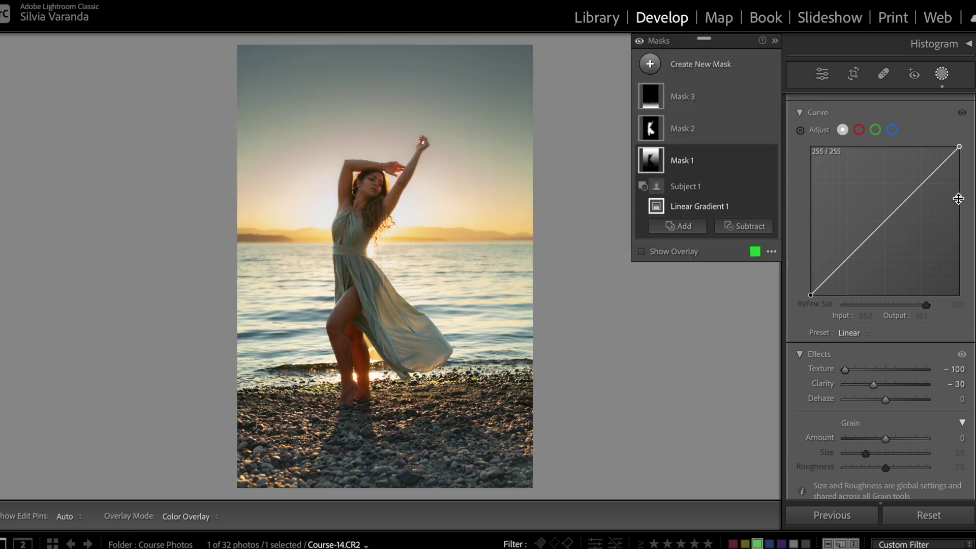
{"action": "scroll", "coordinate": [968, 140], "scroll_direction": "up", "scroll_amount": 8}
{"action": "scroll", "coordinate": [968, 139], "scroll_direction": "up", "scroll_amount": 2}
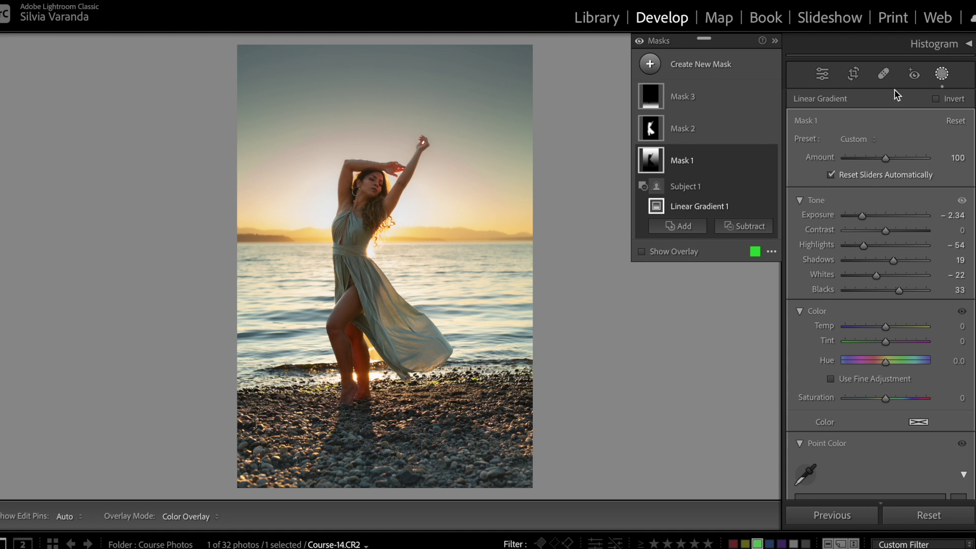
{"action": "left_click", "coordinate": [942, 74]}
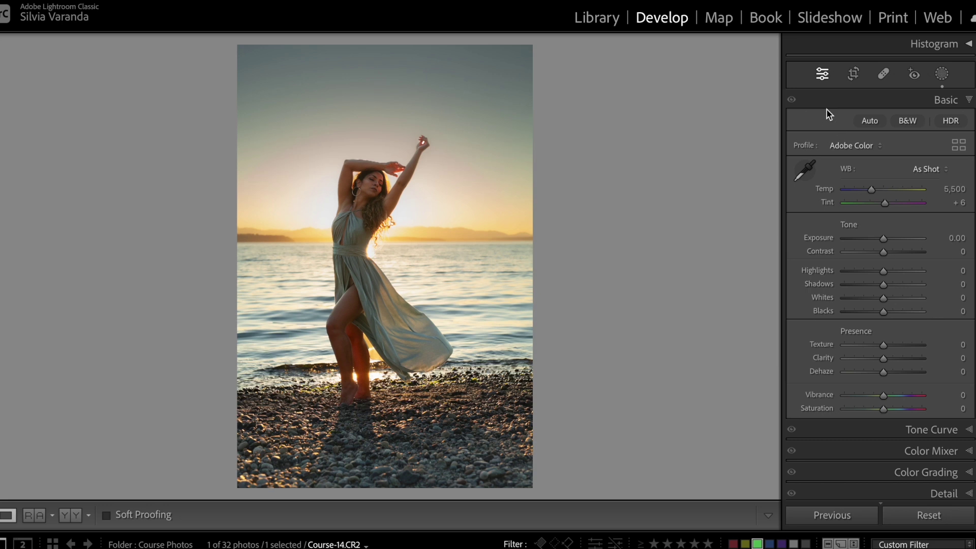
- Cool the whole photo by setting the white balance Temp to 4,838, and collapse the basic adjustments
{"action": "mouse_move", "coordinate": [871, 190]}
{"action": "left_mouse_down"}
{"action": "mouse_move", "coordinate": [886, 191]}
{"action": "mouse_move", "coordinate": [867, 189]}
{"action": "left_mouse_up"}
{"action": "left_click", "coordinate": [785, 98]}
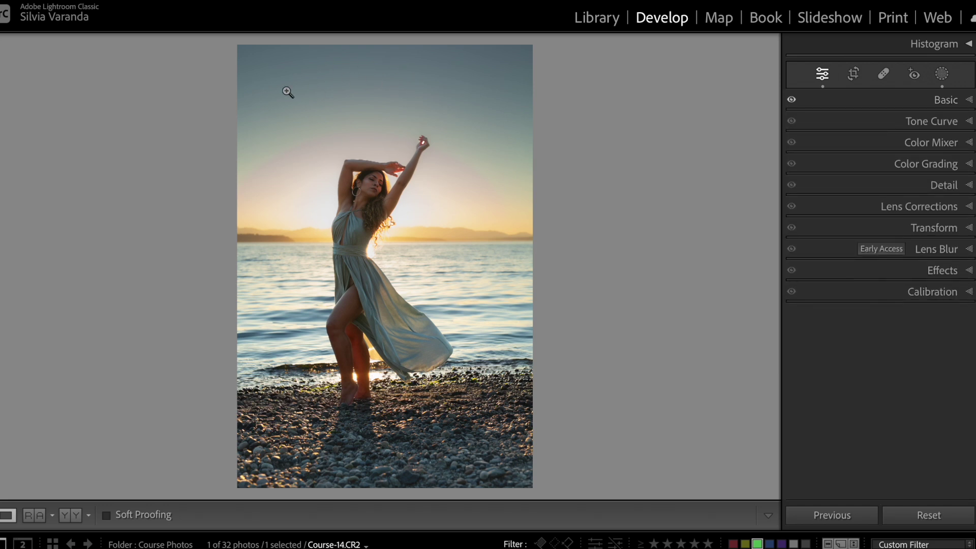
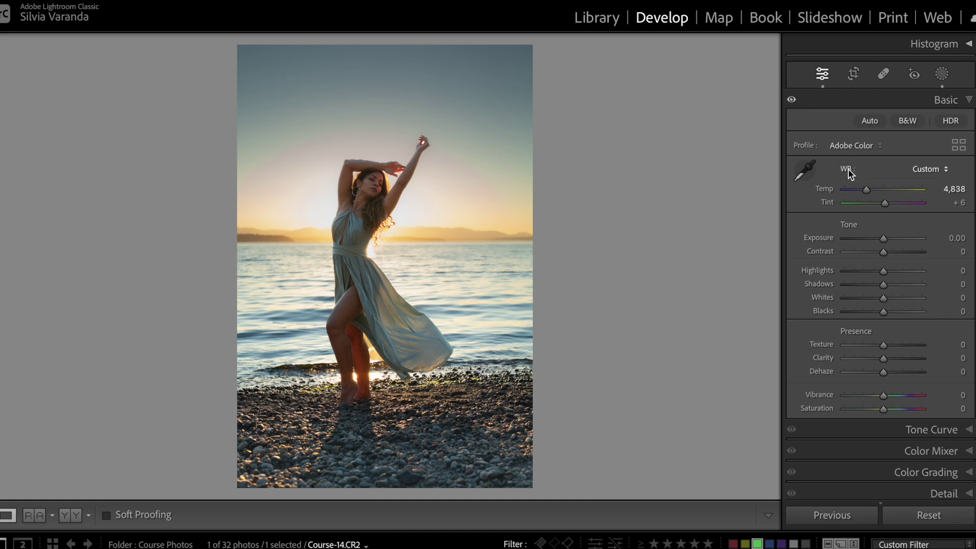
- Add a large radial gradient mask centered on the woman's upper body over the sun glow, and subtract the subject from it
{"action": "left_click", "coordinate": [943, 74]}
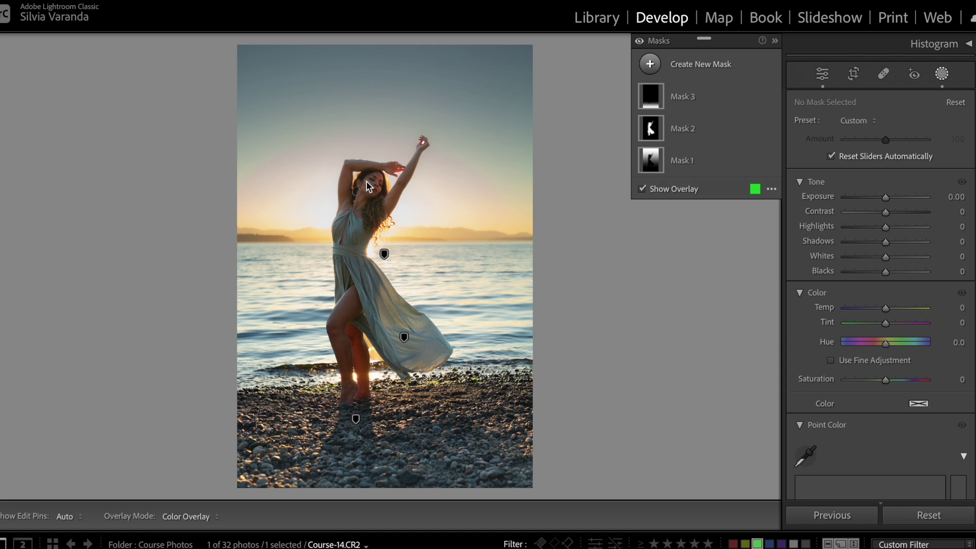
{"action": "left_click", "coordinate": [650, 65]}
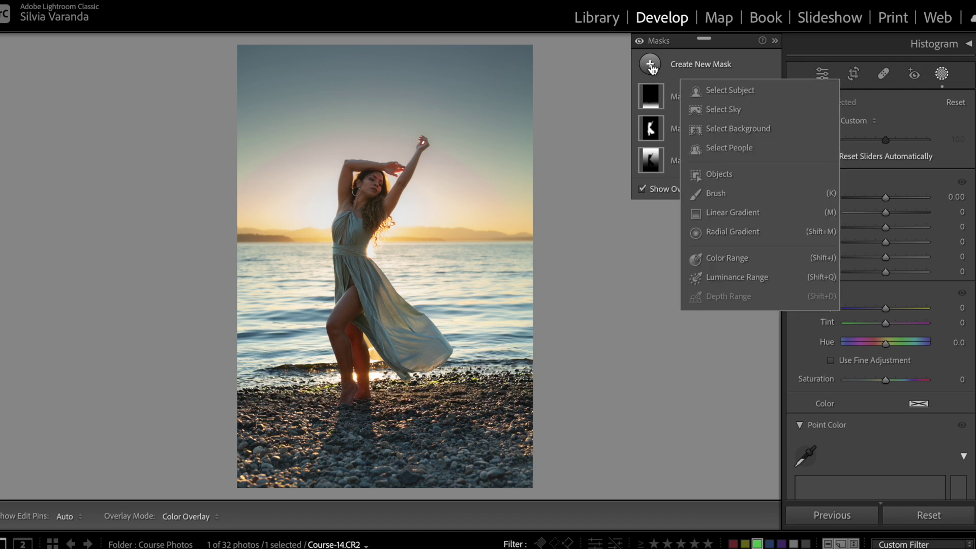
{"action": "left_click", "coordinate": [725, 230]}
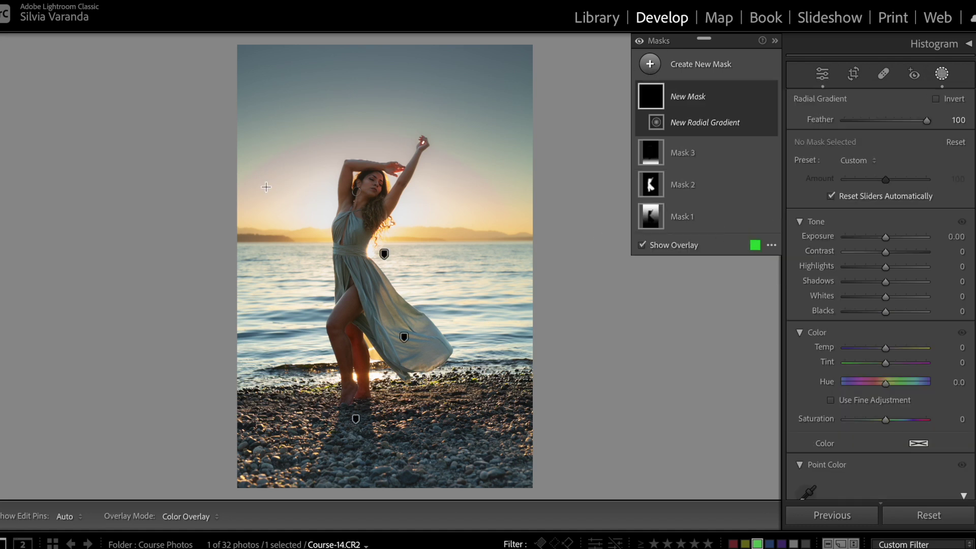
{"action": "left_click_drag", "start_coordinate": [329, 169], "coordinate": [376, 213]}
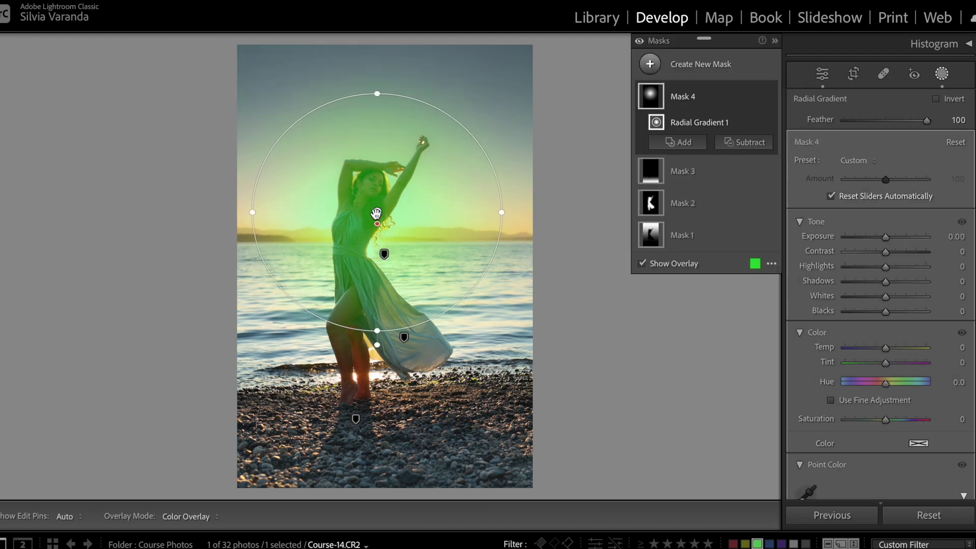
{"action": "left_click", "coordinate": [743, 142]}
{"action": "left_click", "coordinate": [757, 173]}
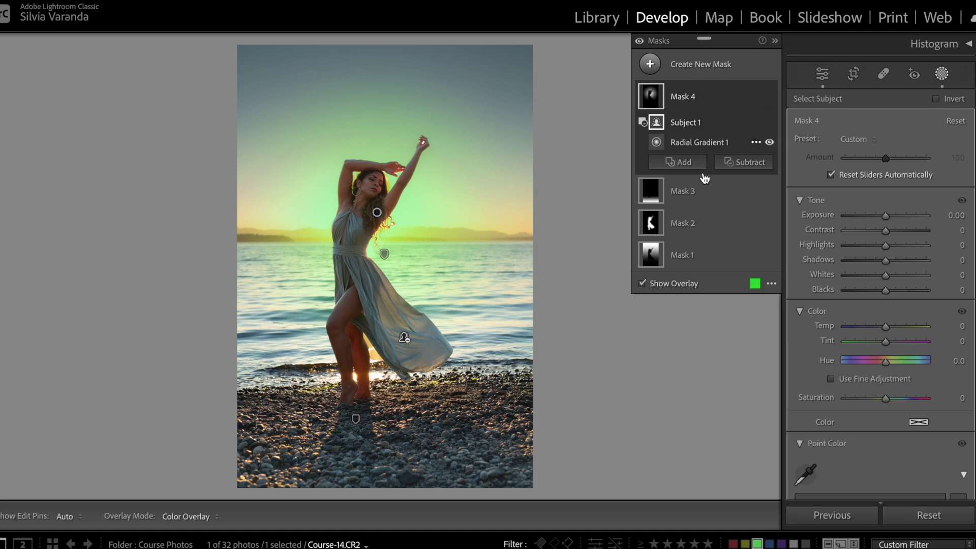
- Warm the radial glow mask with Temp 79, leave its Tint and Highlights at 0, and close masking
{"action": "left_click_drag", "start_coordinate": [883, 326], "coordinate": [904, 342]}
{"action": "double_click", "coordinate": [830, 340]}
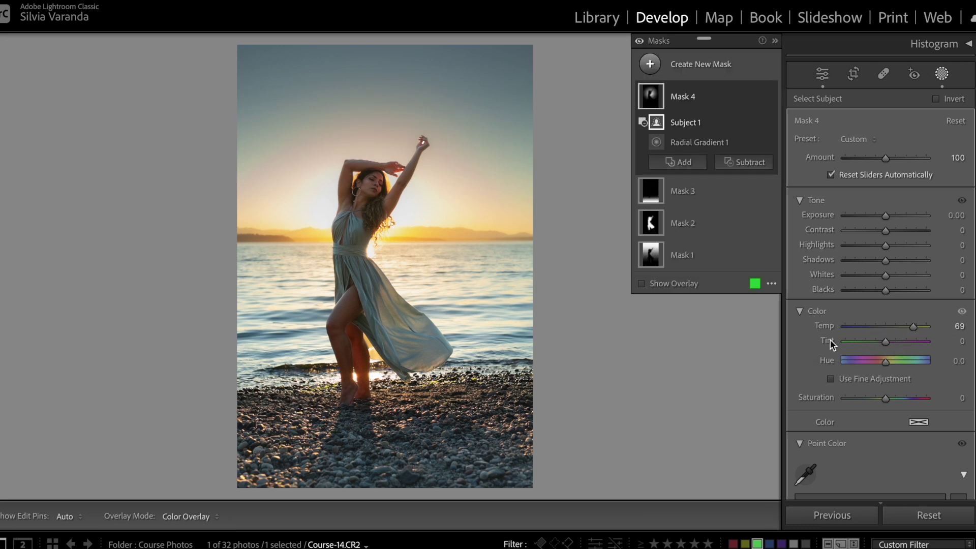
{"action": "left_click_drag", "start_coordinate": [915, 328], "coordinate": [917, 326]}
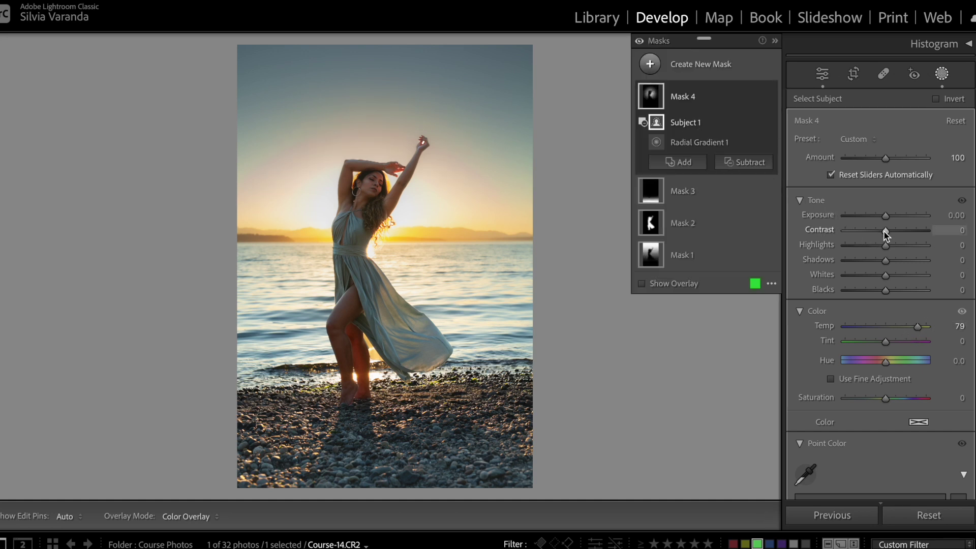
{"action": "left_click_drag", "start_coordinate": [884, 246], "coordinate": [846, 255]}
{"action": "double_click", "coordinate": [820, 247]}
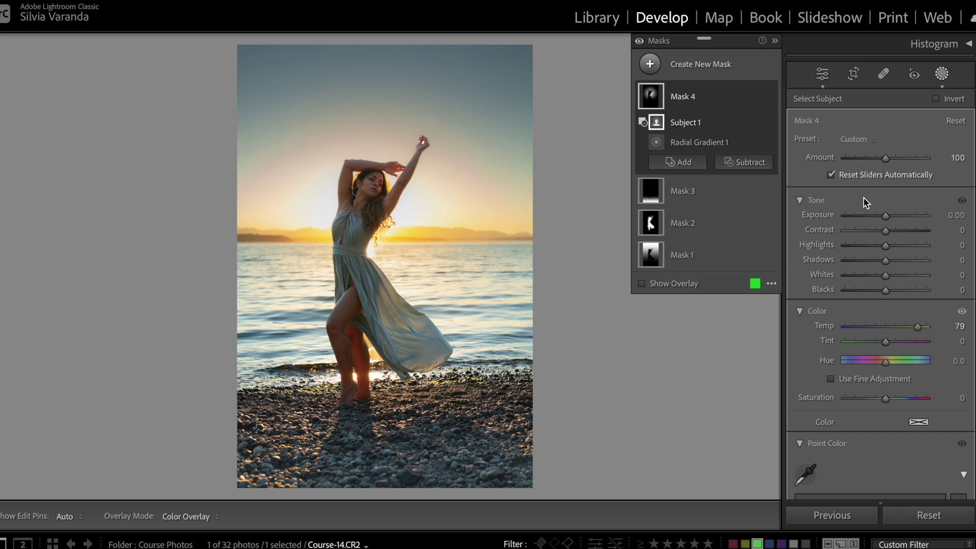
{"action": "left_click", "coordinate": [864, 200]}
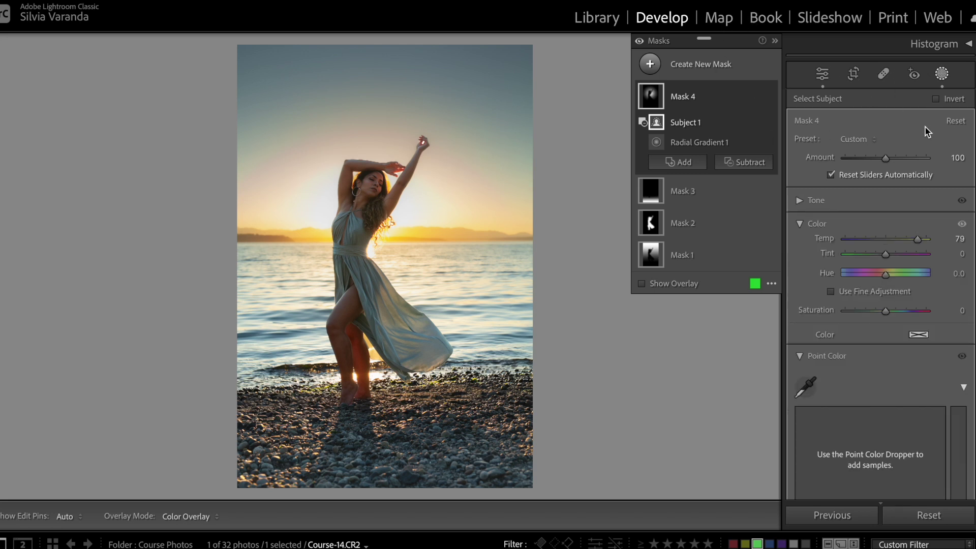
{"action": "left_click", "coordinate": [942, 74]}
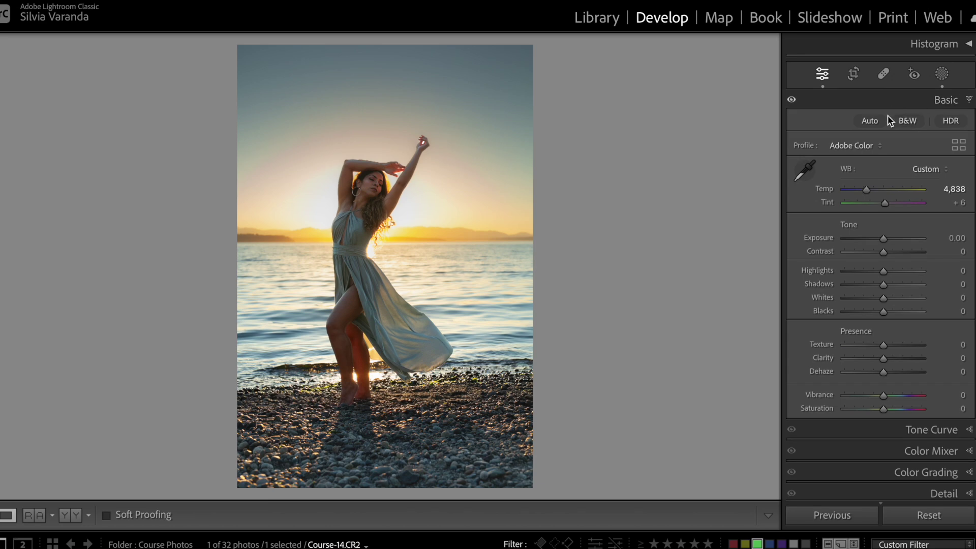
- Inspect the sky beside the woman's arm up close, and set the white balance Tint to +23
{"action": "left_click", "coordinate": [441, 169]}
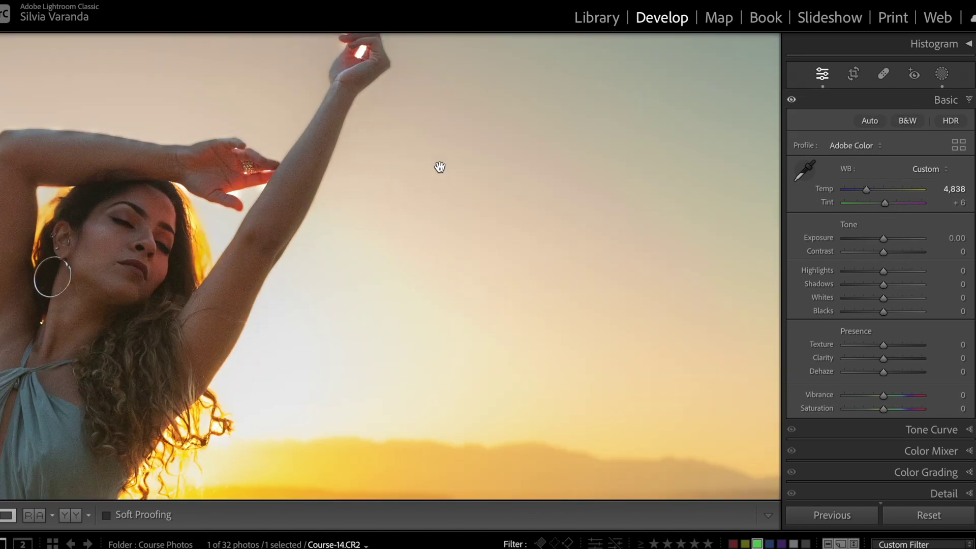
{"action": "left_click", "coordinate": [566, 227]}
{"action": "left_click_drag", "start_coordinate": [884, 203], "coordinate": [889, 204]}
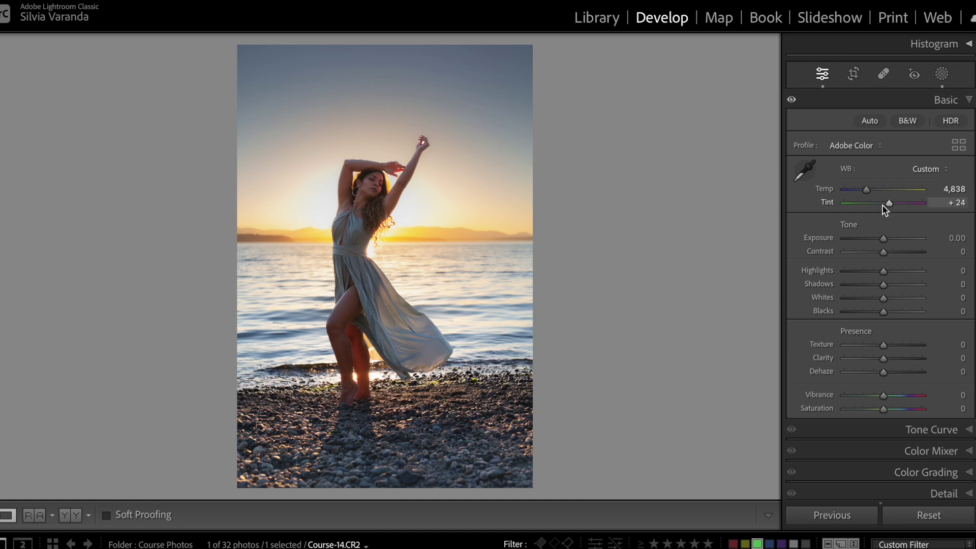
{"action": "left_click_drag", "start_coordinate": [889, 202], "coordinate": [888, 206]}
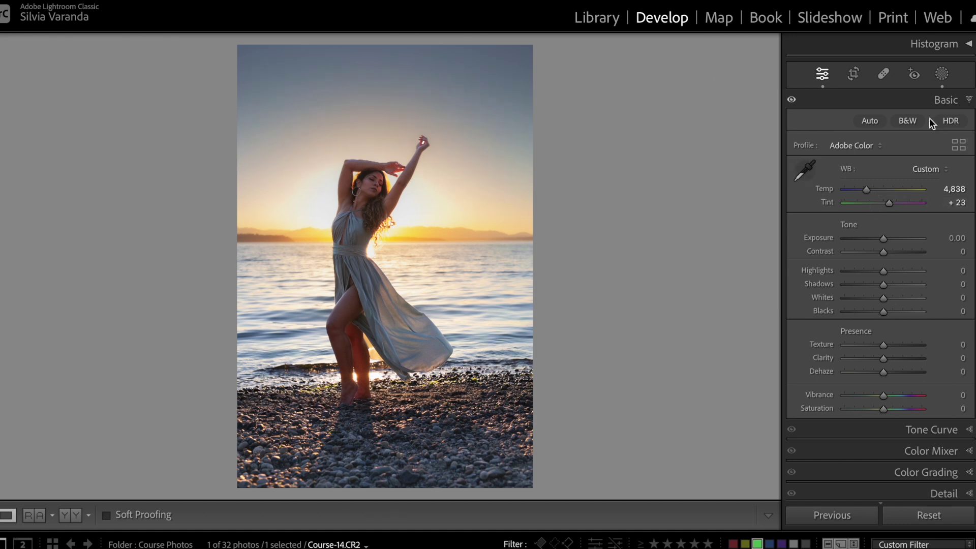
{"action": "left_click", "coordinate": [909, 98]}
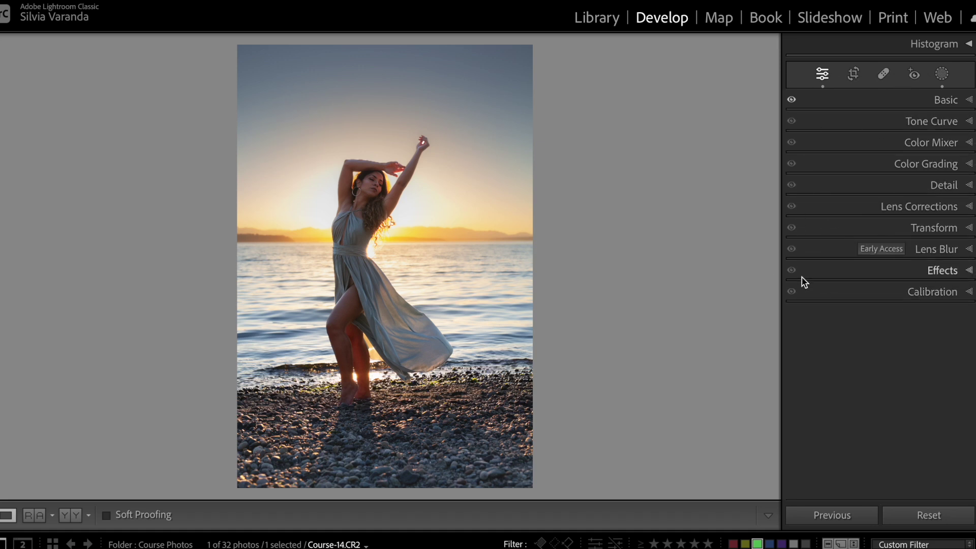
- Test the calibration's Blue Primary Hue at -100, reset it, and set it to -32
{"action": "left_click", "coordinate": [951, 294]}
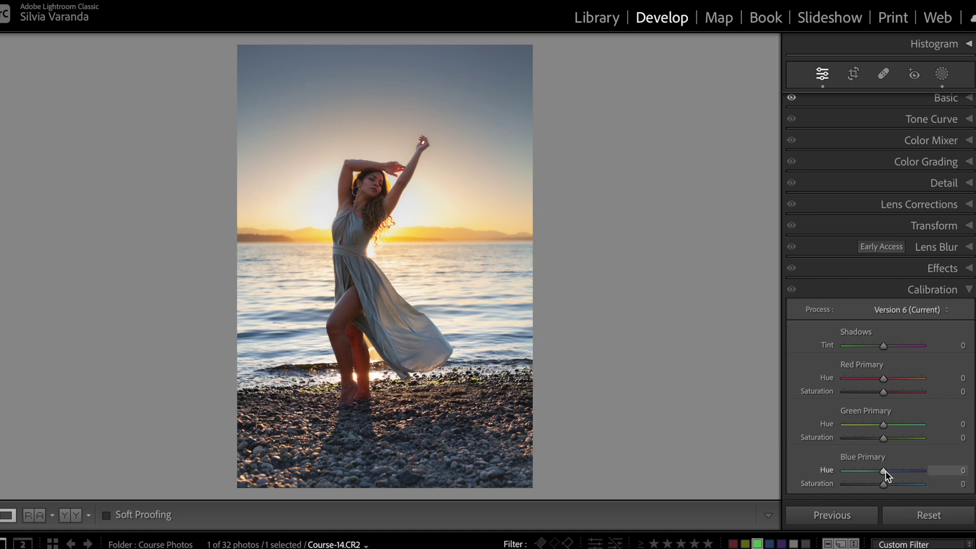
{"action": "left_click_drag", "start_coordinate": [888, 472], "coordinate": [826, 467]}
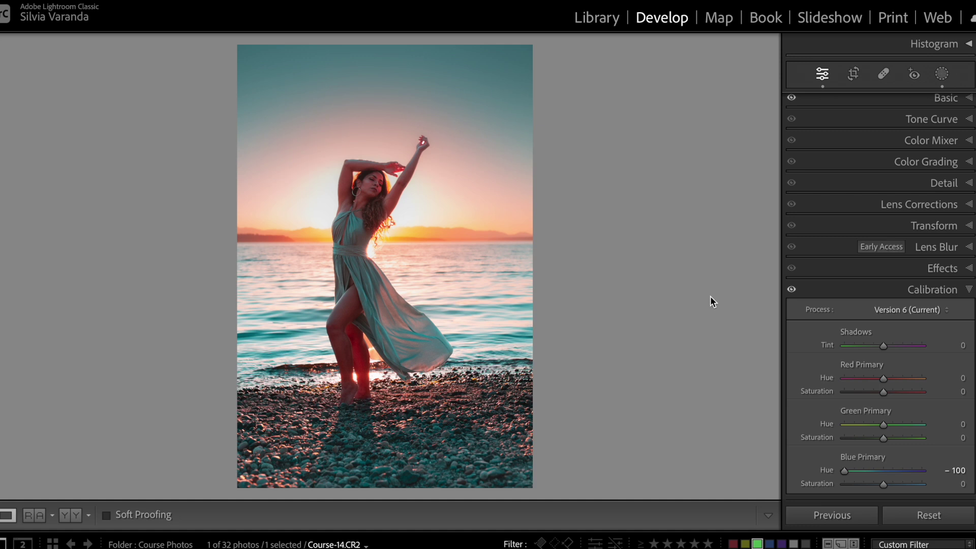
{"action": "double_click", "coordinate": [826, 471]}
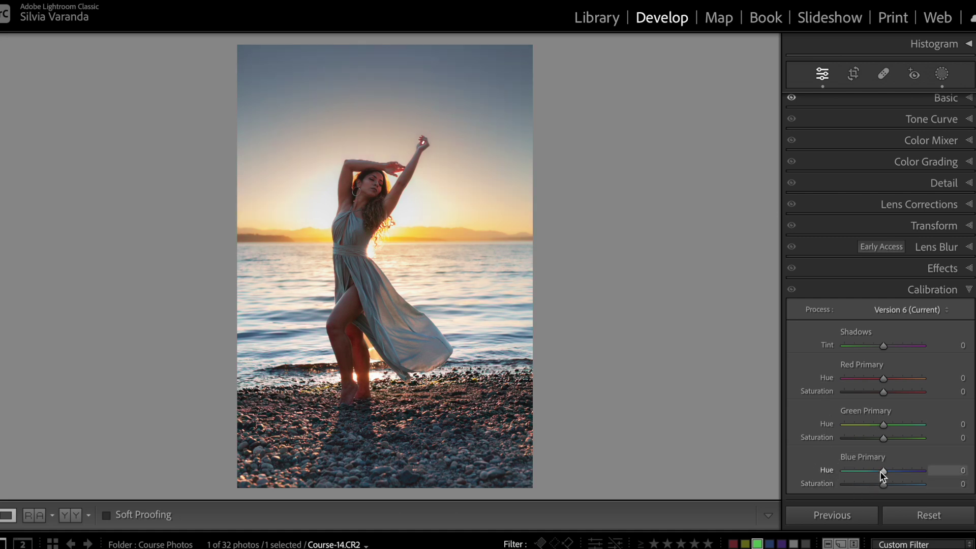
{"action": "mouse_move", "coordinate": [884, 469]}
{"action": "left_mouse_down"}
{"action": "mouse_move", "coordinate": [862, 477]}
{"action": "mouse_move", "coordinate": [870, 477]}
{"action": "left_mouse_up"}
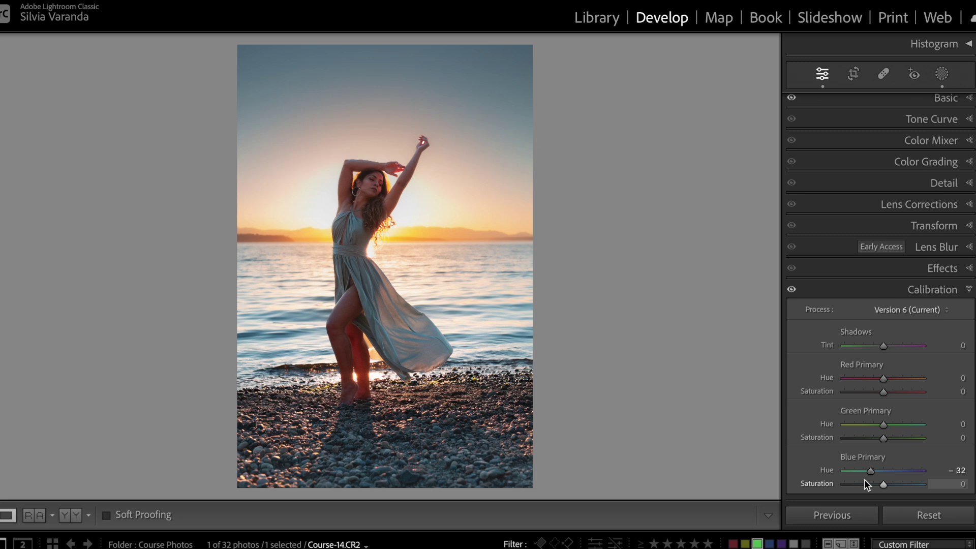
- Try the Blue Primary Saturation at +100, reset it, and recheck the basic white balance settings
{"action": "left_click_drag", "start_coordinate": [883, 484], "coordinate": [933, 485]}
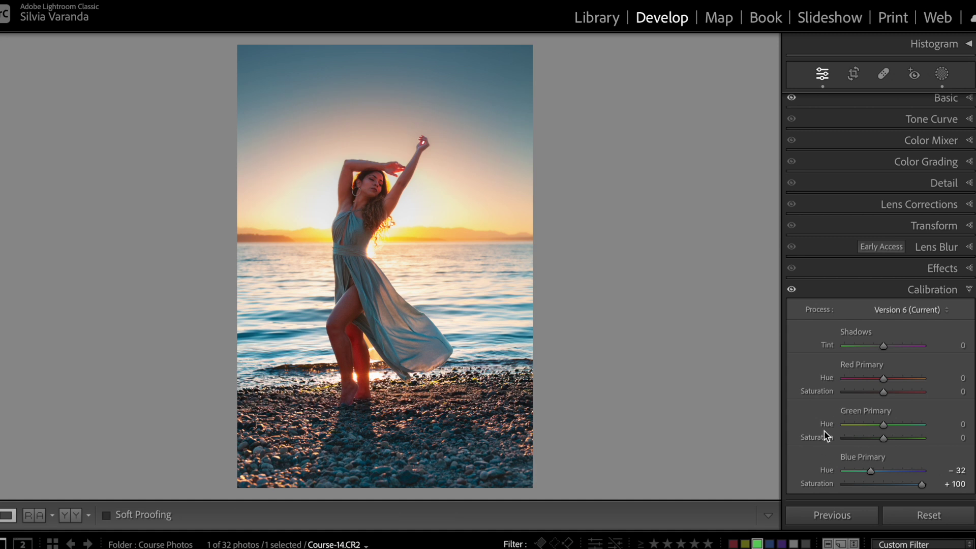
{"action": "double_click", "coordinate": [817, 484]}
{"action": "left_click", "coordinate": [900, 98]}
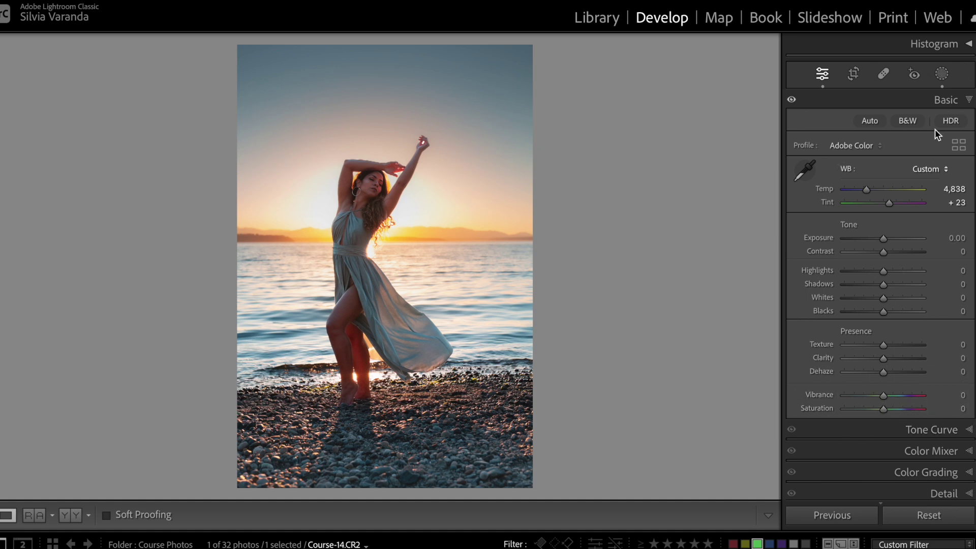
{"action": "left_click", "coordinate": [946, 100]}
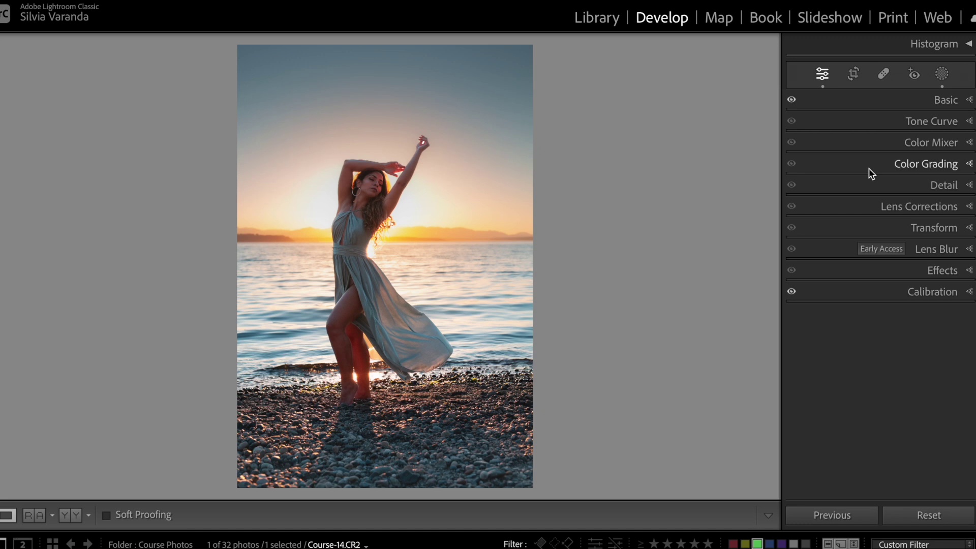
- Reopen the calibration settings and set the Blue Primary Saturation to +34
{"action": "left_click", "coordinate": [899, 288]}
{"action": "scroll", "coordinate": [883, 473], "scroll_direction": "down", "scroll_amount": 6}
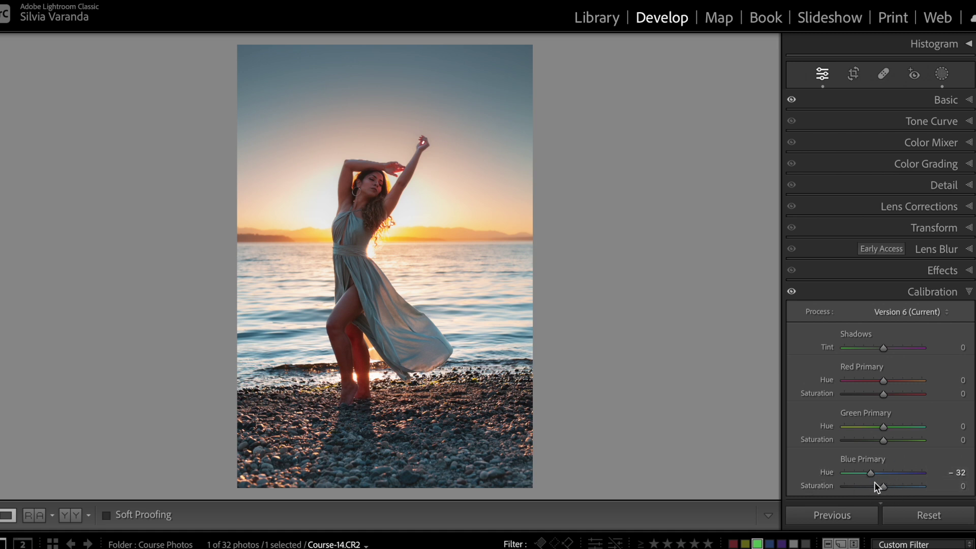
{"action": "scroll", "coordinate": [964, 406], "scroll_direction": "down", "scroll_amount": 1}
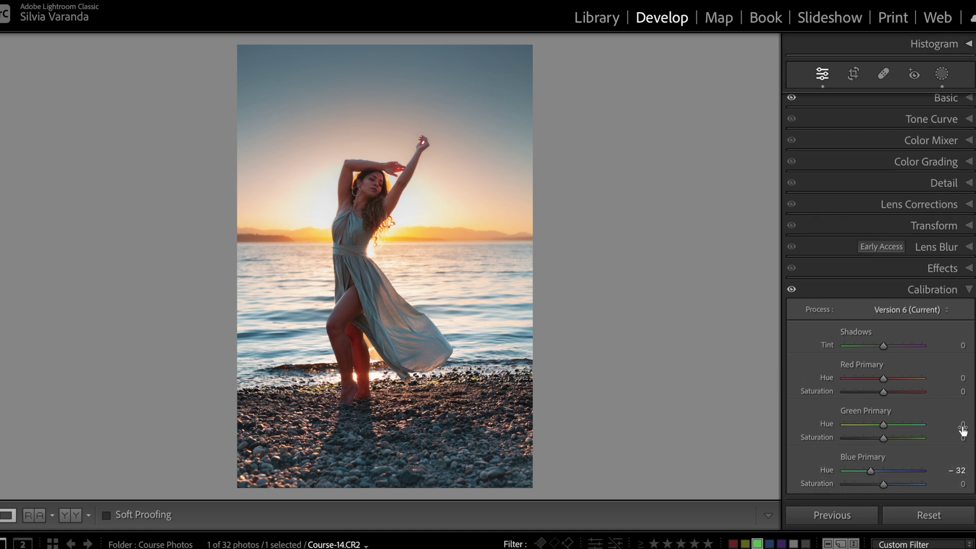
{"action": "left_click_drag", "start_coordinate": [883, 485], "coordinate": [896, 481]}
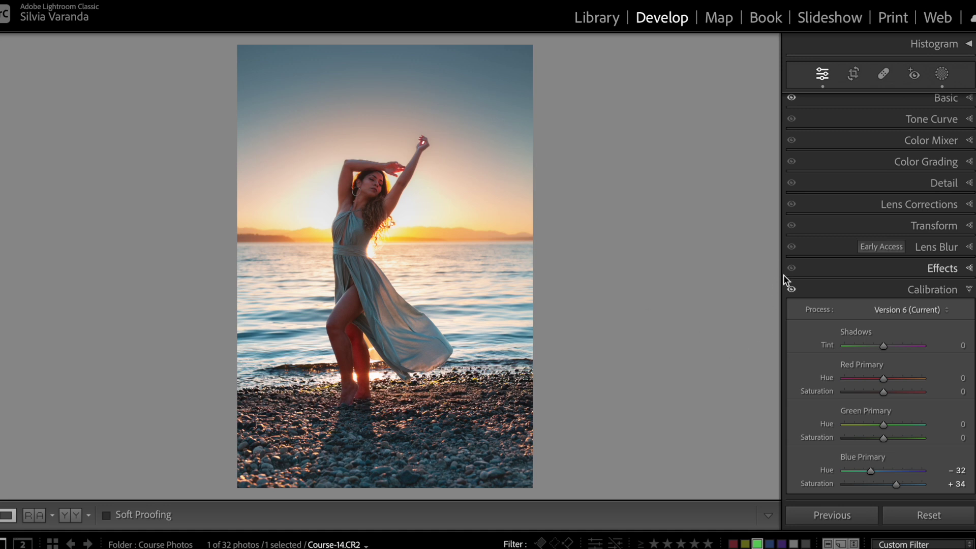
- Compare the photo with and without the calibration adjustments
{"action": "left_click", "coordinate": [793, 291]}
{"action": "left_click", "coordinate": [794, 293]}
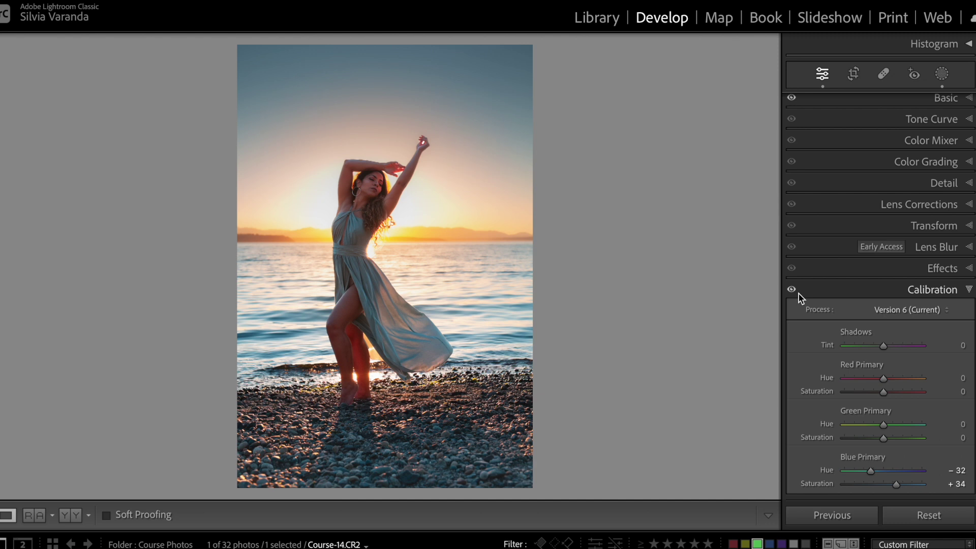
{"action": "left_click", "coordinate": [792, 291]}
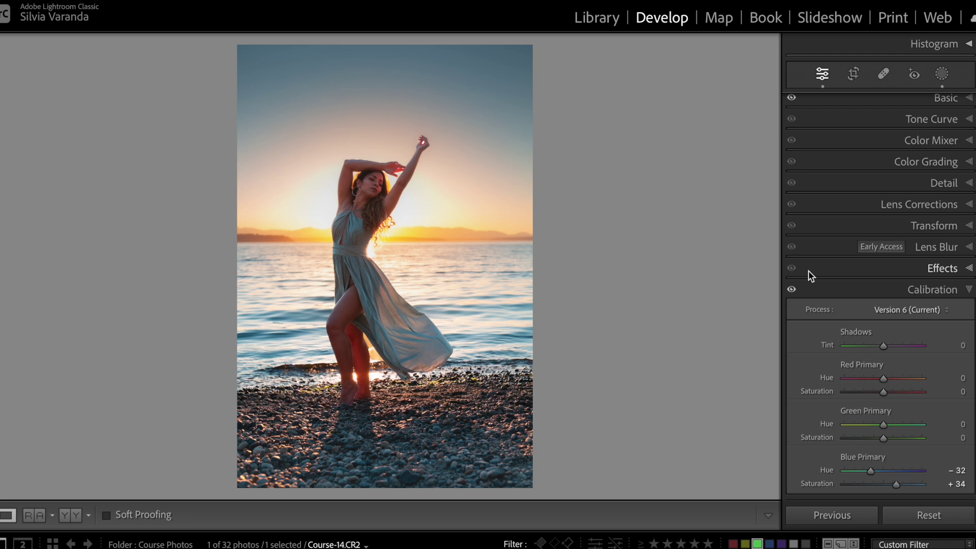
{"action": "left_click", "coordinate": [833, 286]}
- Color grade the shadows with a slight violet tint and the highlights with yellow at hue 54, saturation 18
{"action": "left_click", "coordinate": [874, 146]}
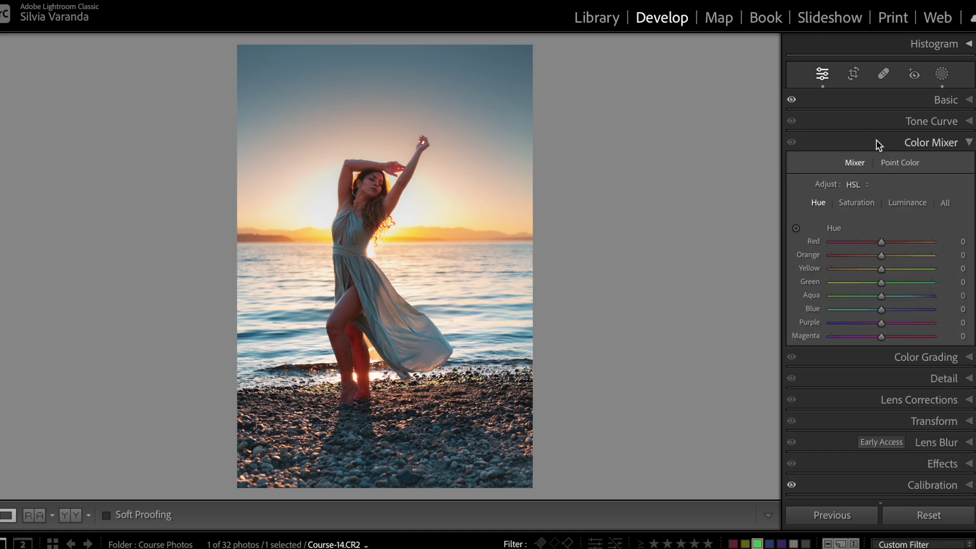
{"action": "left_click", "coordinate": [878, 144]}
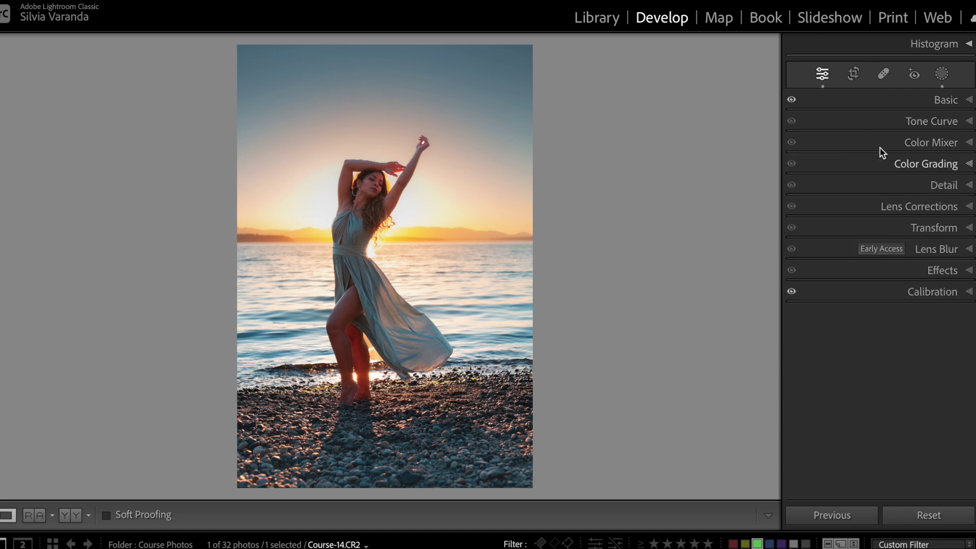
{"action": "left_click", "coordinate": [870, 162]}
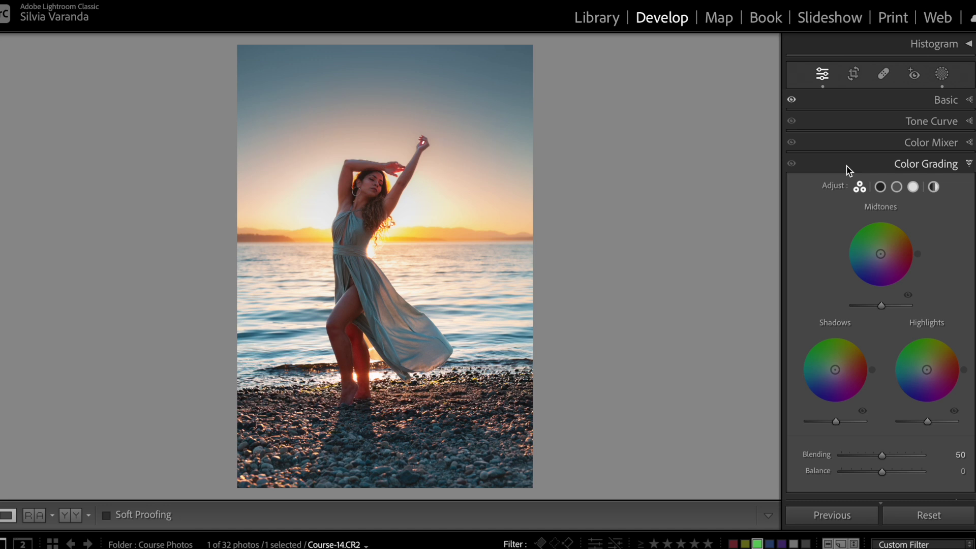
{"action": "middle_click", "coordinate": [847, 166]}
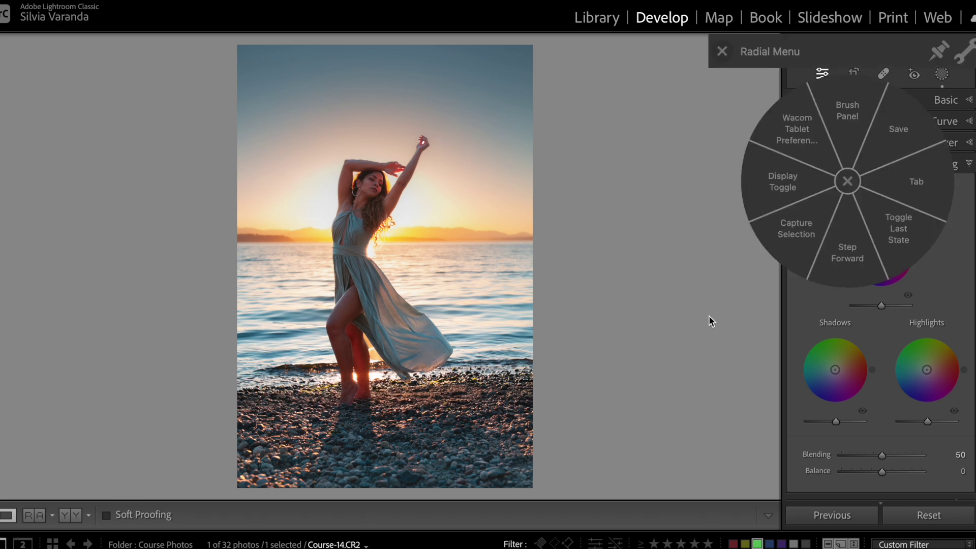
{"action": "left_click", "coordinate": [722, 52]}
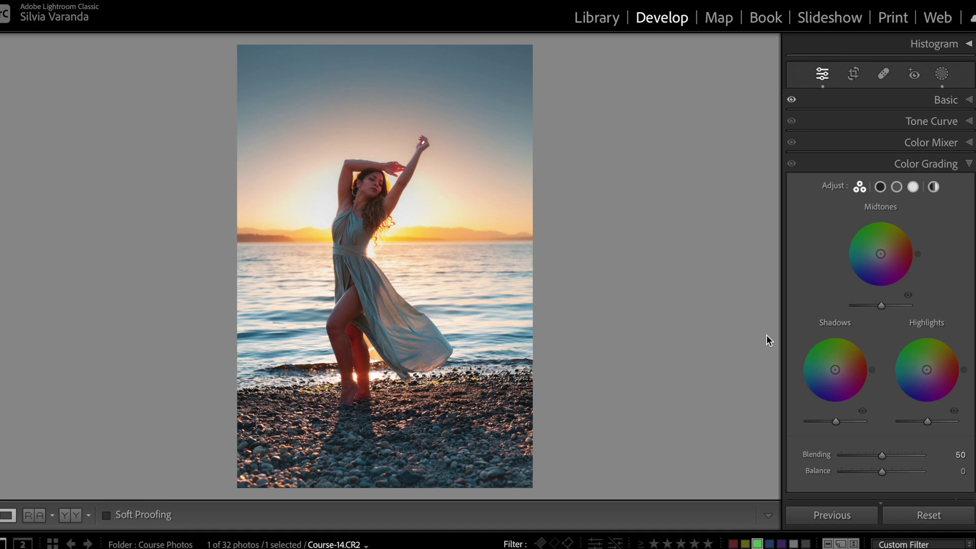
{"action": "left_click_drag", "start_coordinate": [836, 388], "coordinate": [837, 374]}
{"action": "left_click_drag", "start_coordinate": [927, 370], "coordinate": [930, 365]}
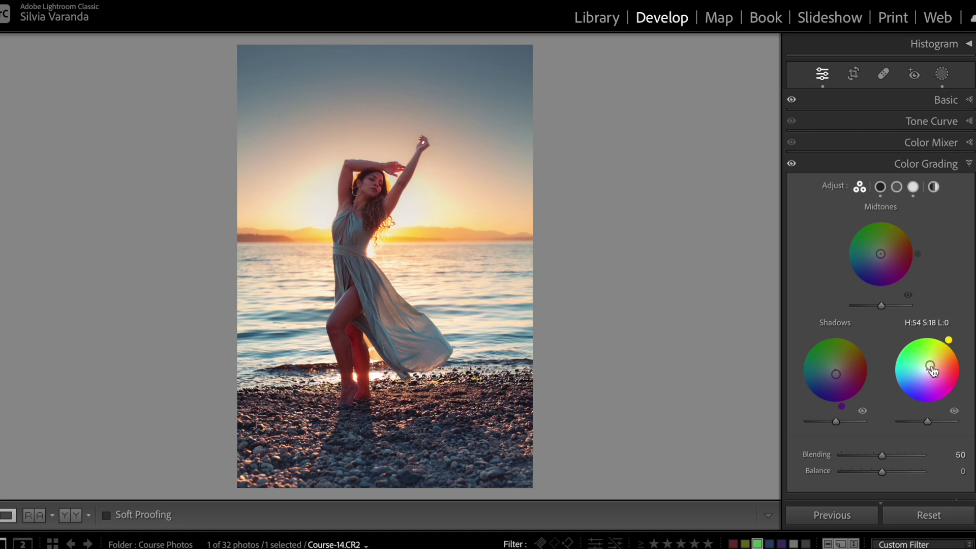
- Compare the photo with and without the color grading
{"action": "left_click", "coordinate": [792, 164]}
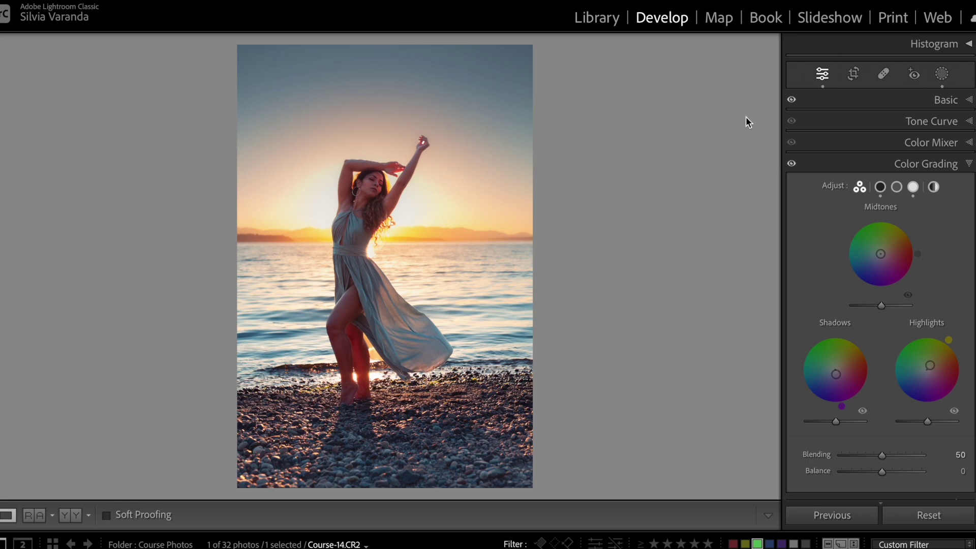
{"action": "left_click", "coordinate": [792, 163]}
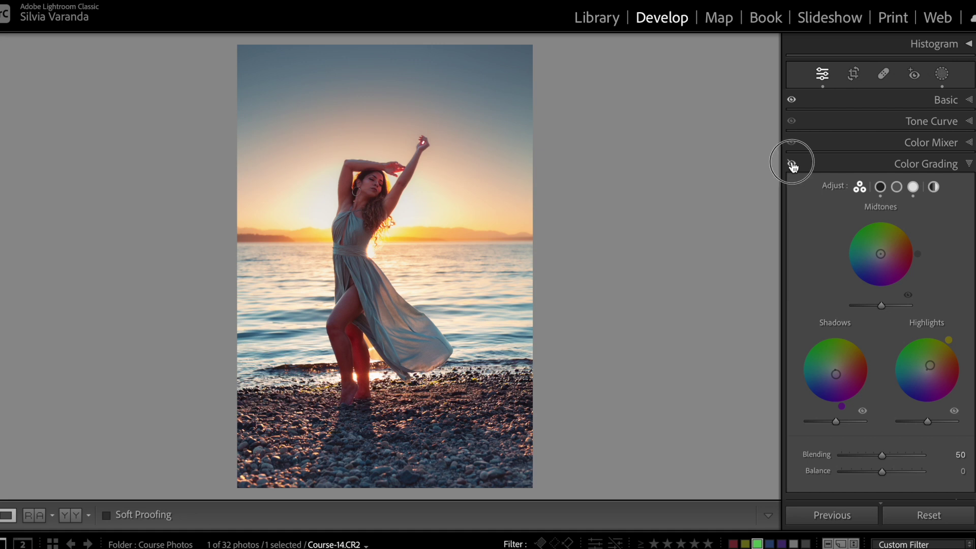
{"action": "left_click", "coordinate": [848, 164]}
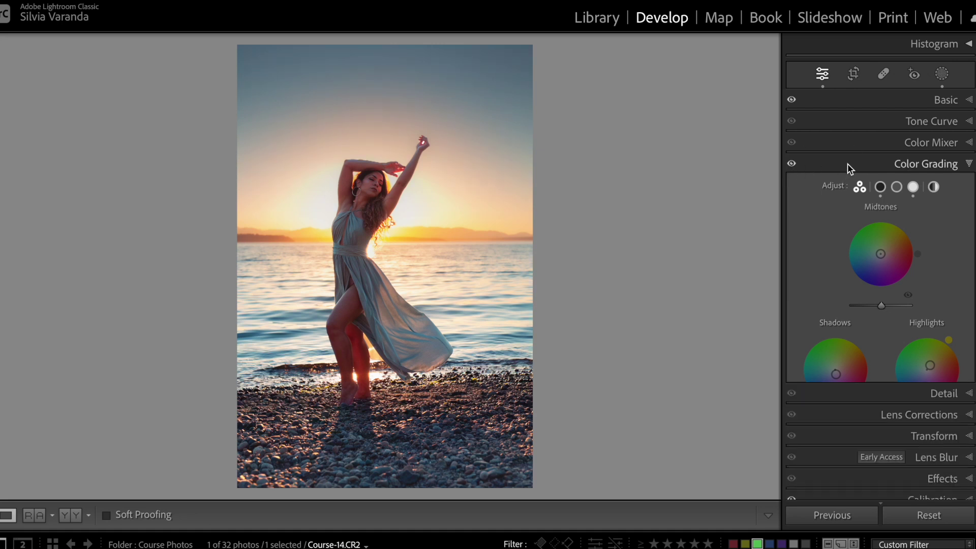
- Set the photo's global Clarity to +10 in the basic adjustments
{"action": "left_click", "coordinate": [884, 100]}
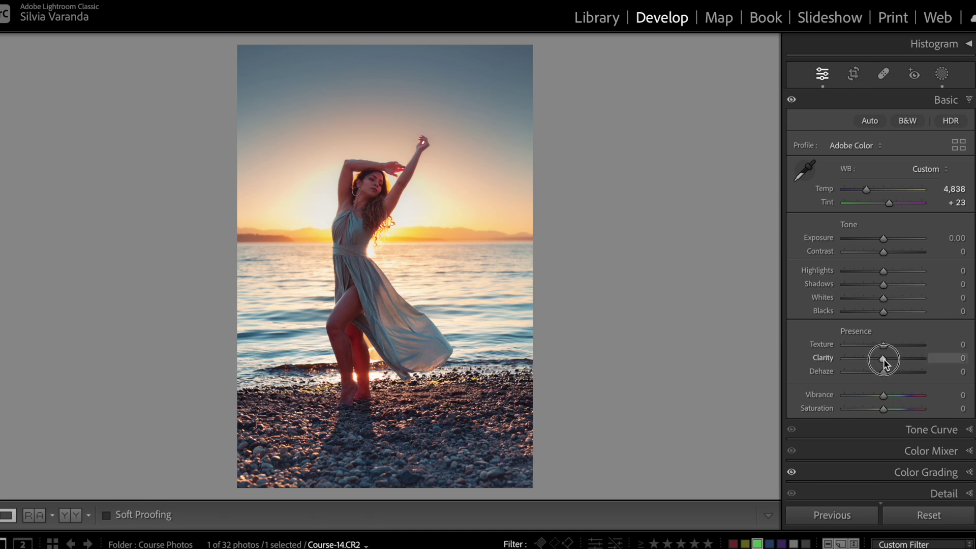
{"action": "left_click_drag", "start_coordinate": [884, 359], "coordinate": [888, 362]}
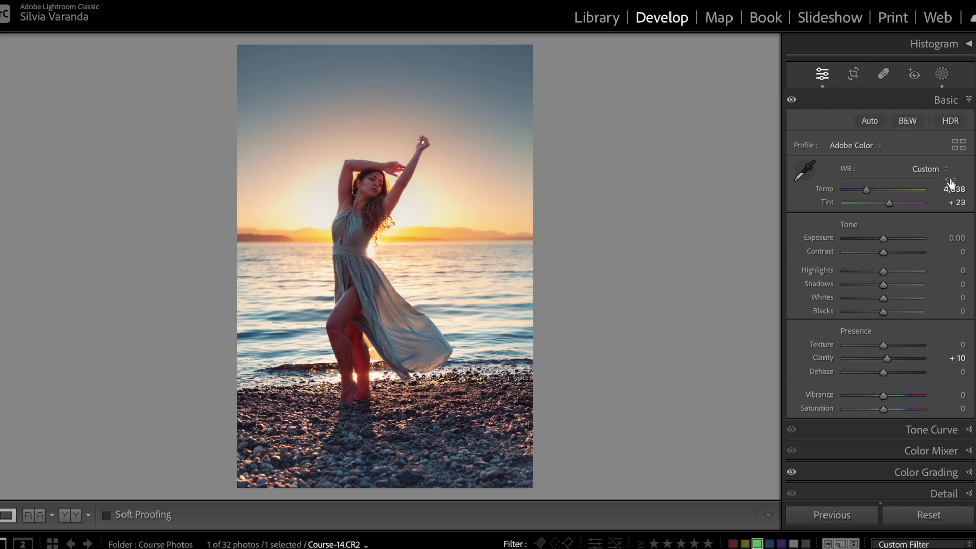
{"action": "left_click", "coordinate": [917, 98]}
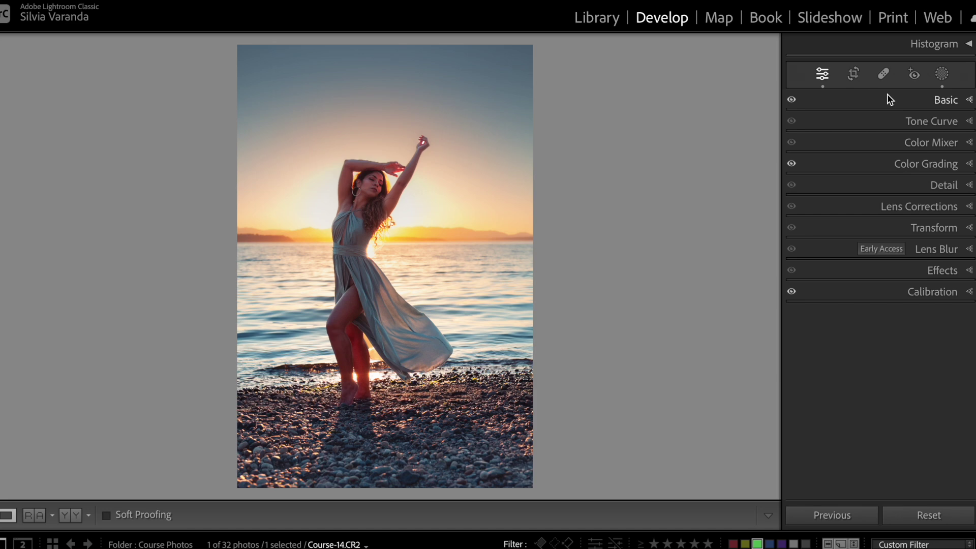
- Examine the noise up close on the woman's face and arms and across the pebbles in the foreground
{"action": "left_click", "coordinate": [377, 174]}
{"action": "left_click", "coordinate": [391, 446]}
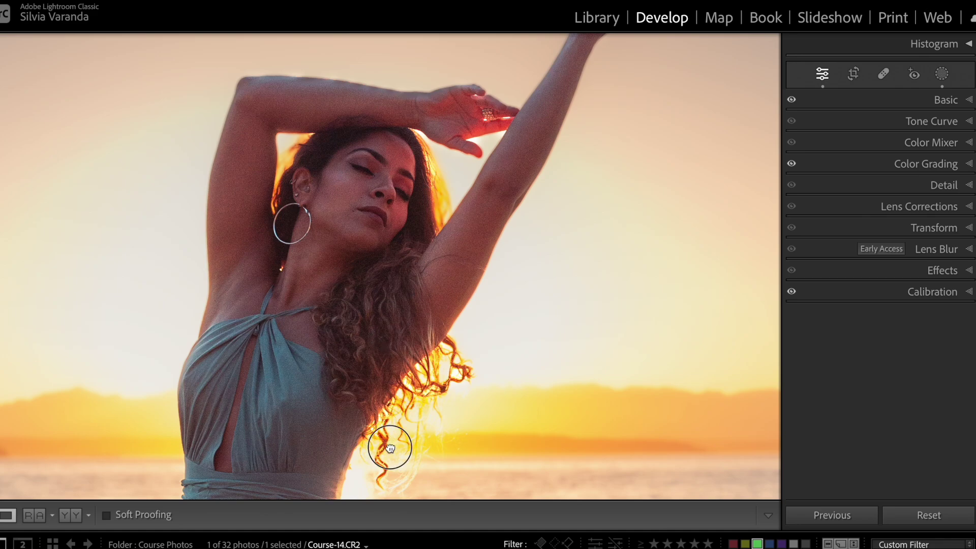
{"action": "left_click_drag", "start_coordinate": [420, 392], "coordinate": [409, 259]}
{"action": "scroll", "coordinate": [409, 259], "scroll_direction": "down", "scroll_amount": 15}
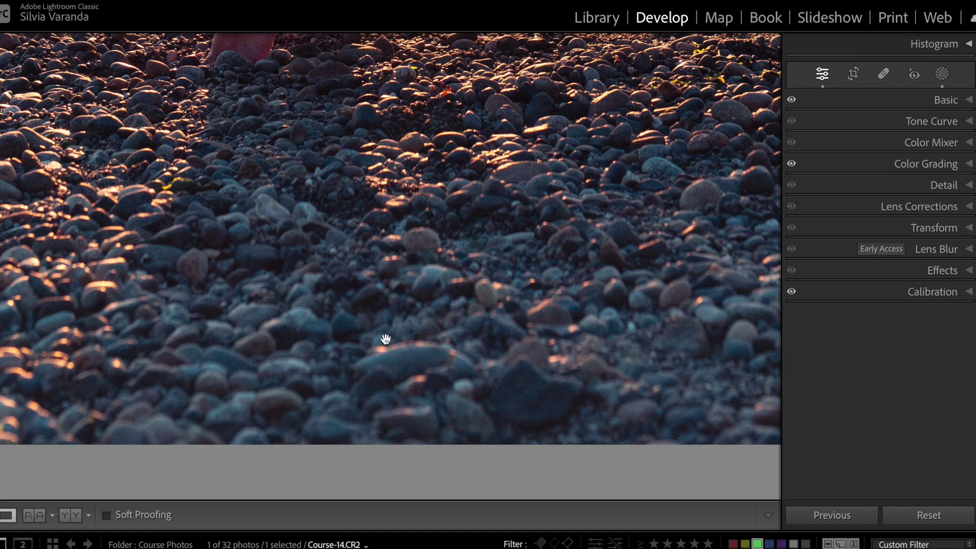
{"action": "left_click", "coordinate": [429, 399]}
{"action": "left_click", "coordinate": [423, 295]}
{"action": "scroll", "coordinate": [423, 295], "scroll_direction": "up", "scroll_amount": 20}
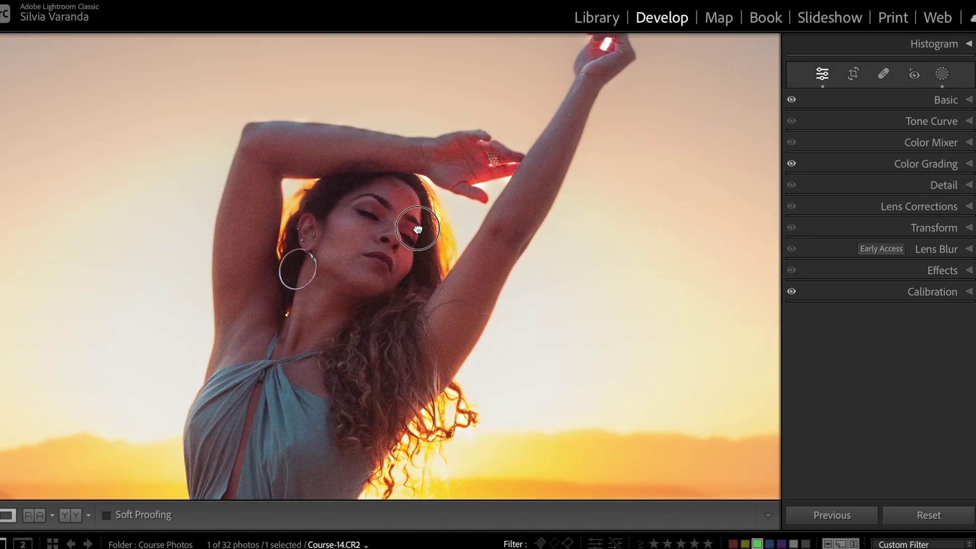
{"action": "left_click_drag", "start_coordinate": [418, 230], "coordinate": [422, 234]}
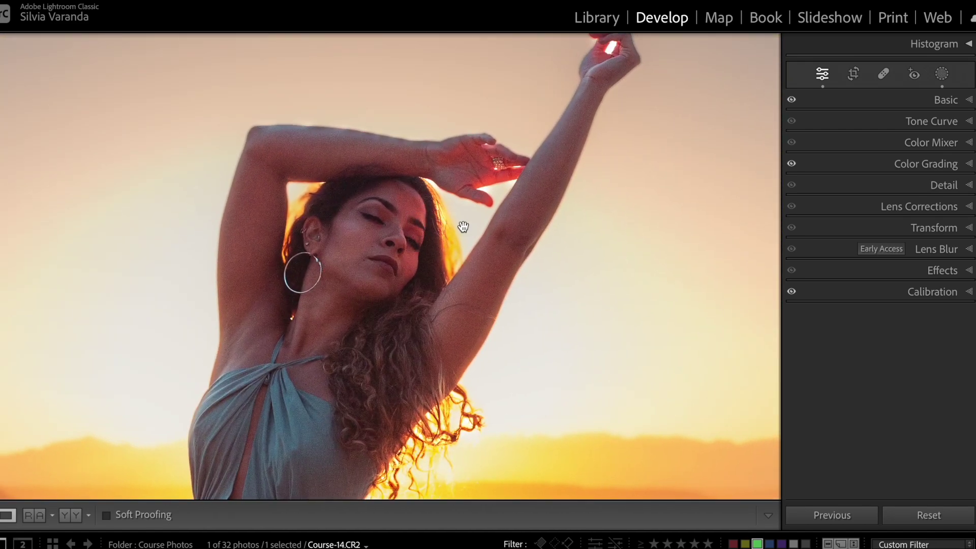
- Apply manual noise reduction with Luminance at 34 and Color at 50
{"action": "left_click", "coordinate": [920, 185]}
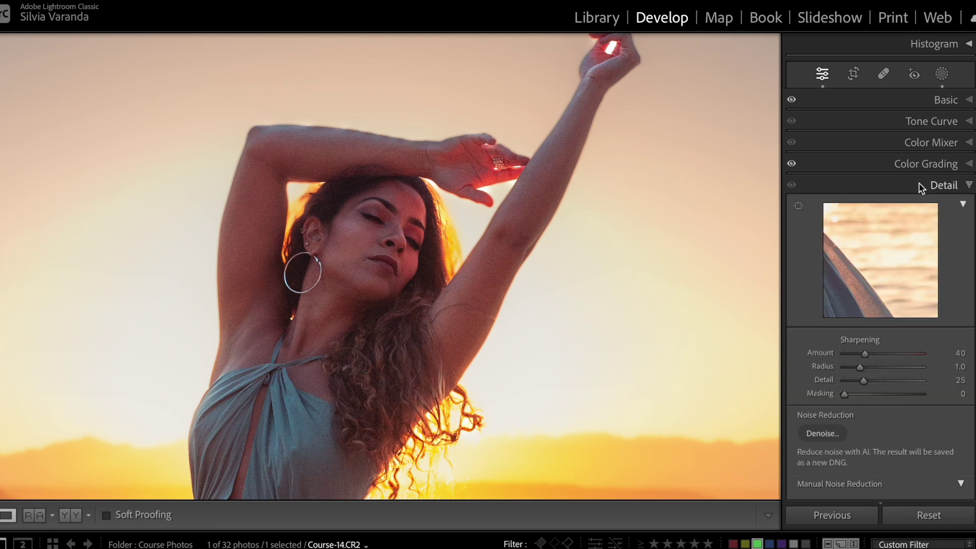
{"action": "scroll", "coordinate": [886, 370], "scroll_direction": "down", "scroll_amount": 5}
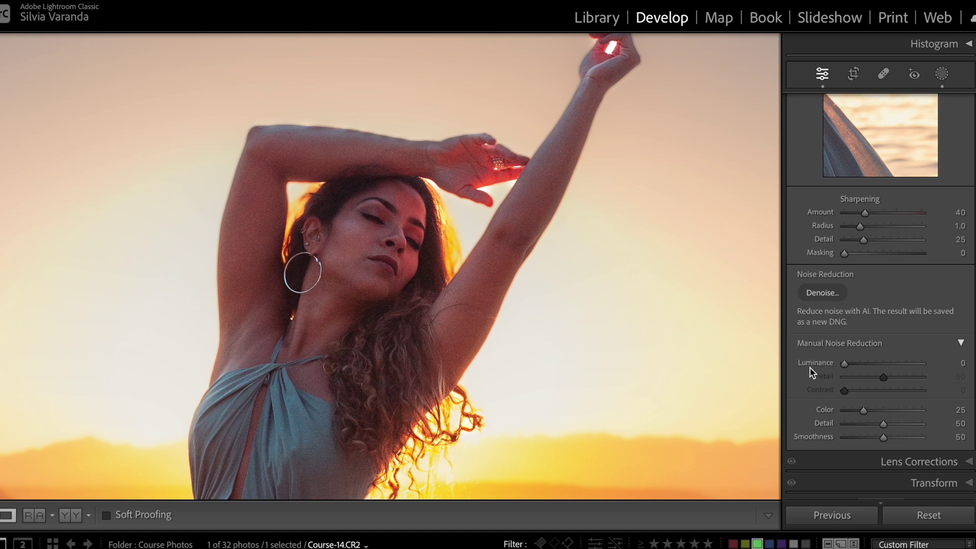
{"action": "left_click", "coordinate": [955, 345]}
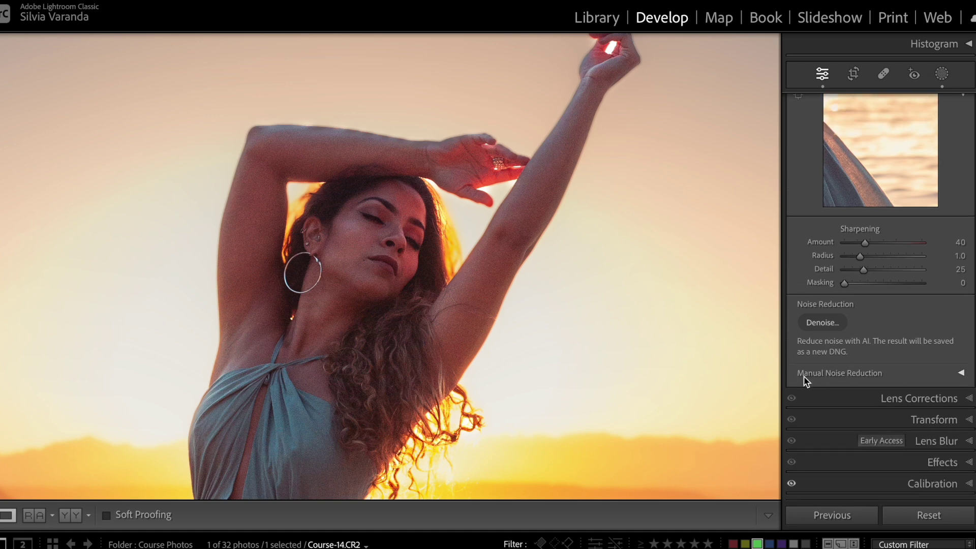
{"action": "left_click", "coordinate": [961, 372]}
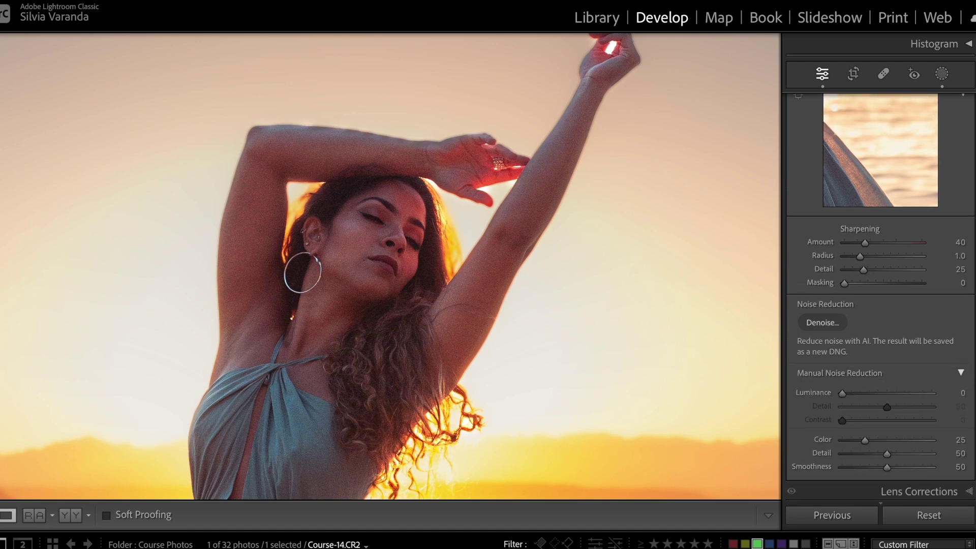
{"action": "scroll", "coordinate": [969, 330], "scroll_direction": "down", "scroll_amount": 2}
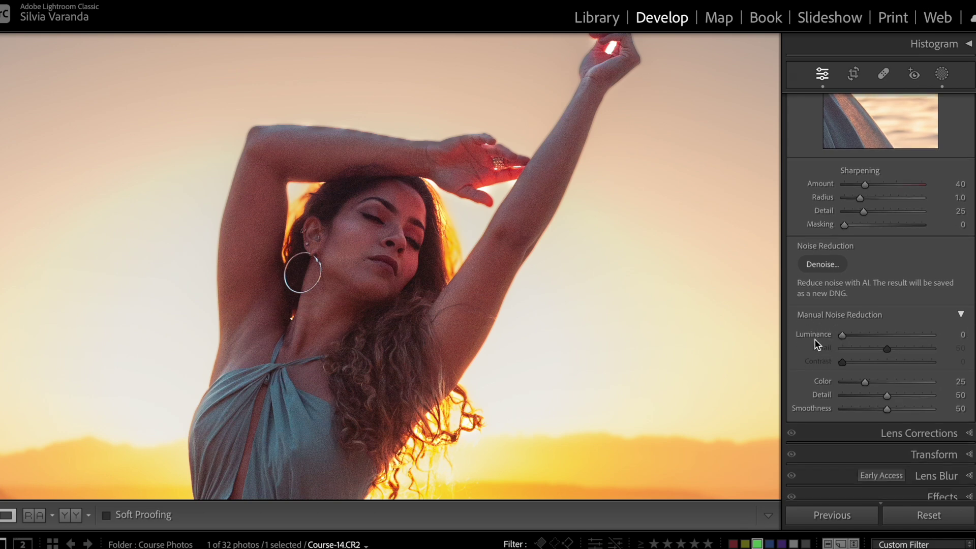
{"action": "left_click_drag", "start_coordinate": [842, 334], "coordinate": [873, 335]}
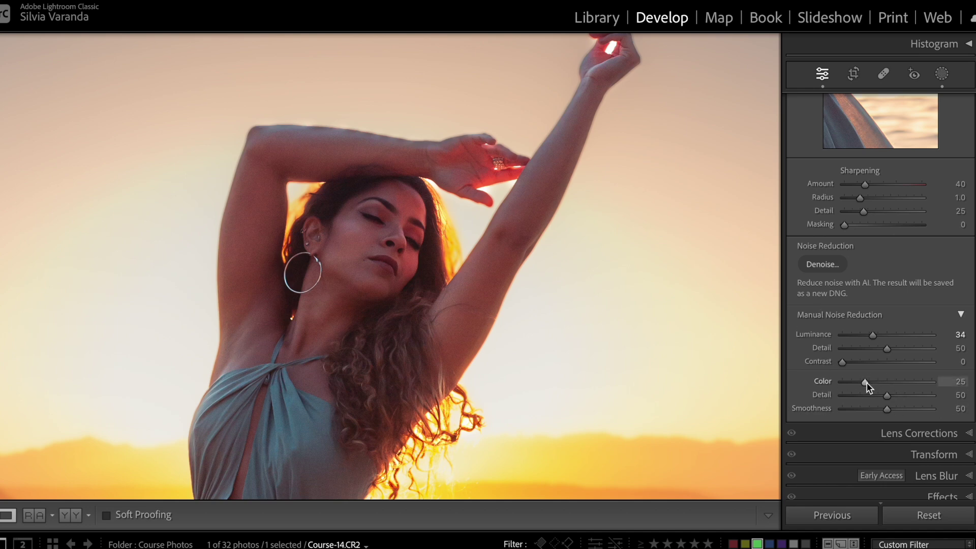
{"action": "left_click_drag", "start_coordinate": [867, 384], "coordinate": [888, 385]}
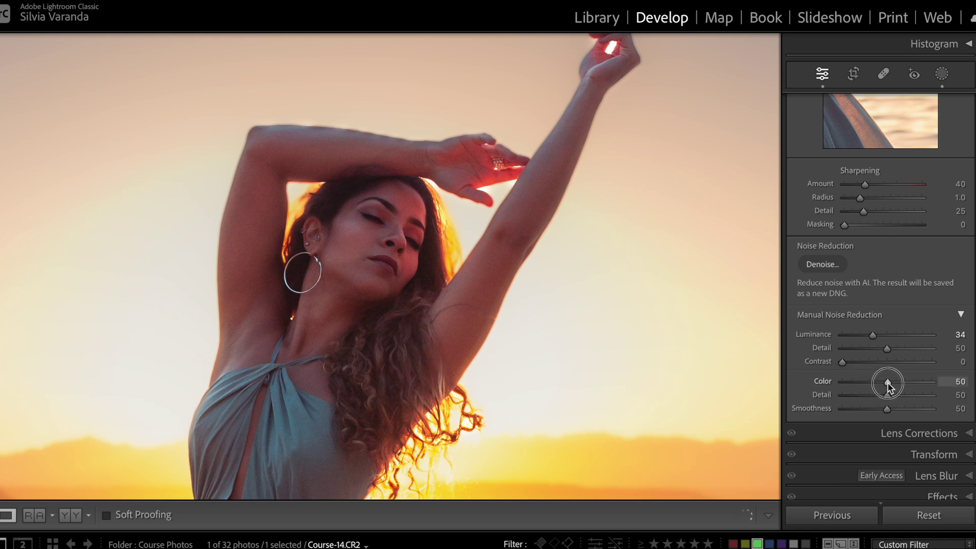
- Check the noise reduction up close down the woman's dress and legs to the beach
{"action": "left_click_drag", "start_coordinate": [457, 340], "coordinate": [471, 190]}
{"action": "left_click_drag", "start_coordinate": [493, 424], "coordinate": [471, 220]}
{"action": "left_click_drag", "start_coordinate": [495, 401], "coordinate": [427, 167]}
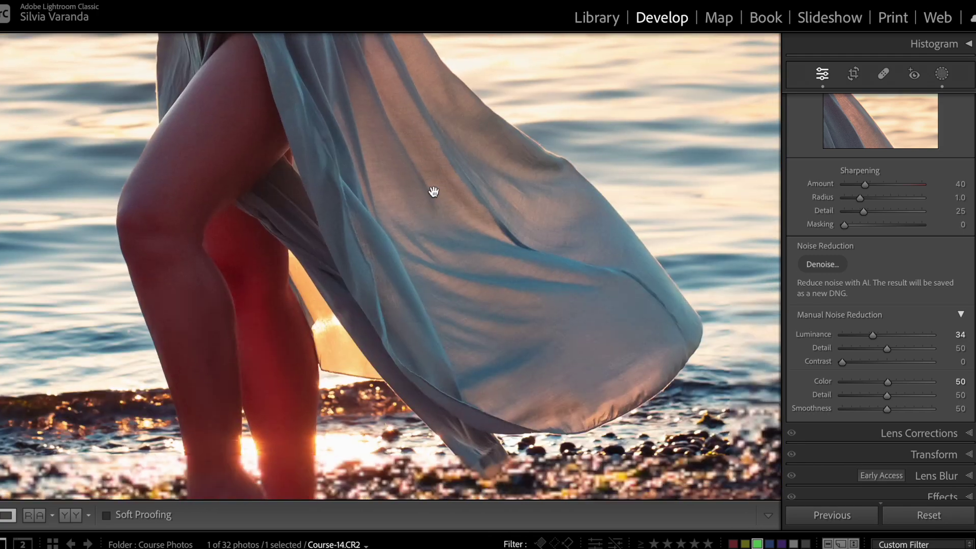
{"action": "left_click_drag", "start_coordinate": [480, 362], "coordinate": [507, 192]}
{"action": "left_click_drag", "start_coordinate": [489, 331], "coordinate": [499, 243]}
{"action": "left_click_drag", "start_coordinate": [495, 356], "coordinate": [495, 229]}
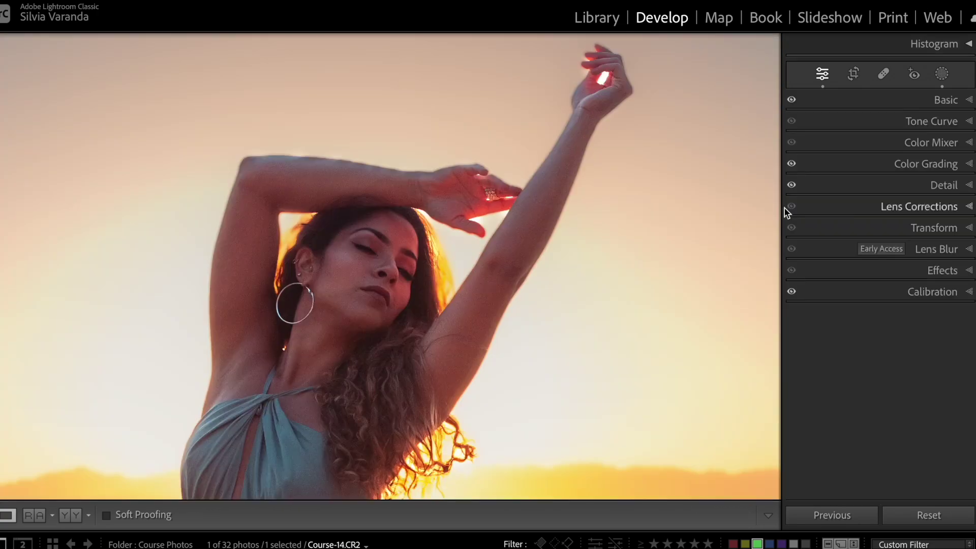
- Compare the upper body with and without the noise reduction, and return to the full photo
{"action": "left_click", "coordinate": [792, 185]}
{"action": "left_click", "coordinate": [792, 185]}
{"action": "left_click", "coordinate": [493, 258]}
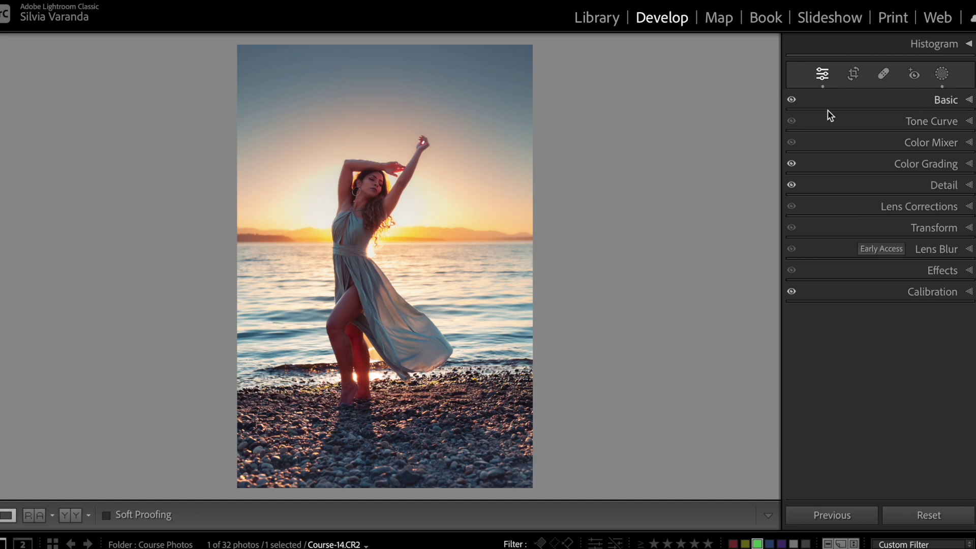
- Add a new radial gradient mask as a small, wide ellipse over the woman's lower legs at the waterline
{"action": "left_click", "coordinate": [942, 74]}
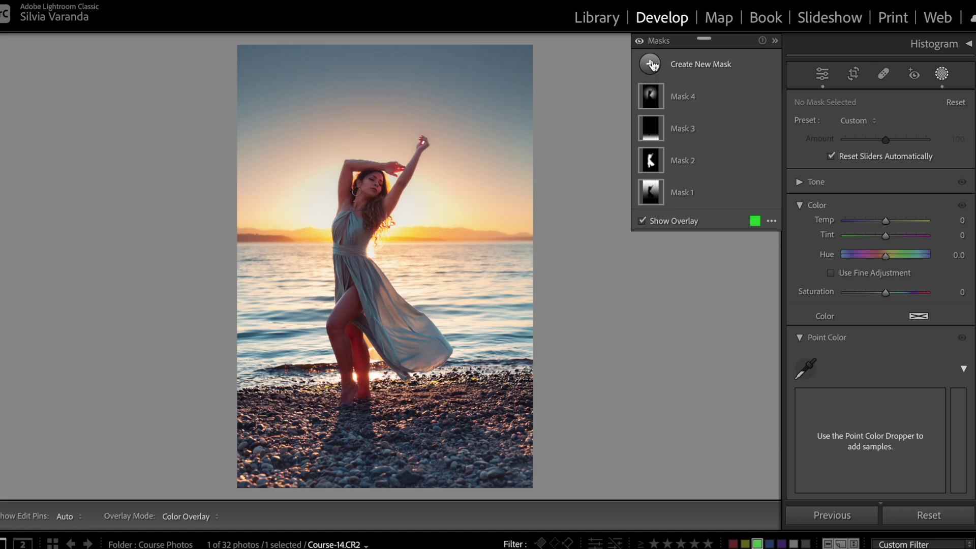
{"action": "left_click", "coordinate": [650, 64]}
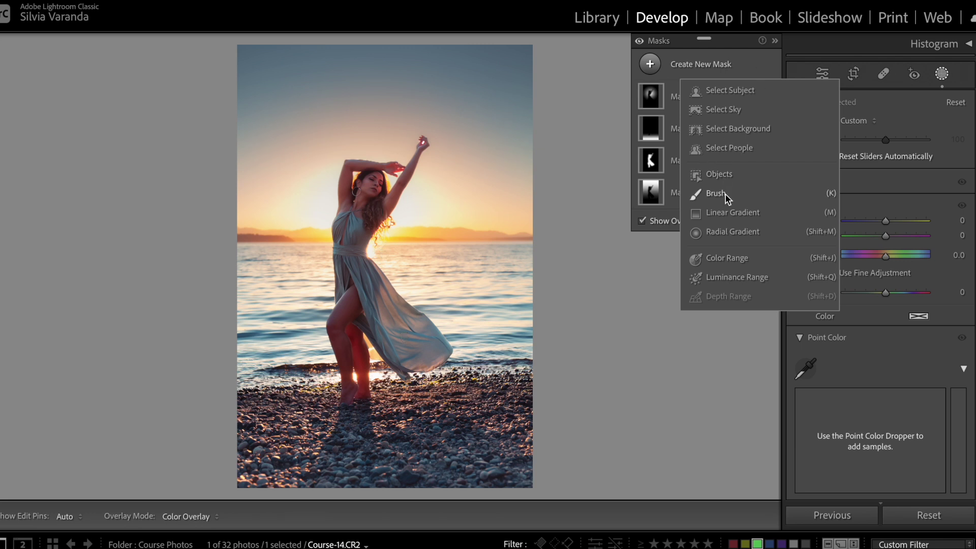
{"action": "left_click", "coordinate": [732, 234]}
{"action": "left_click_drag", "start_coordinate": [331, 364], "coordinate": [372, 376]}
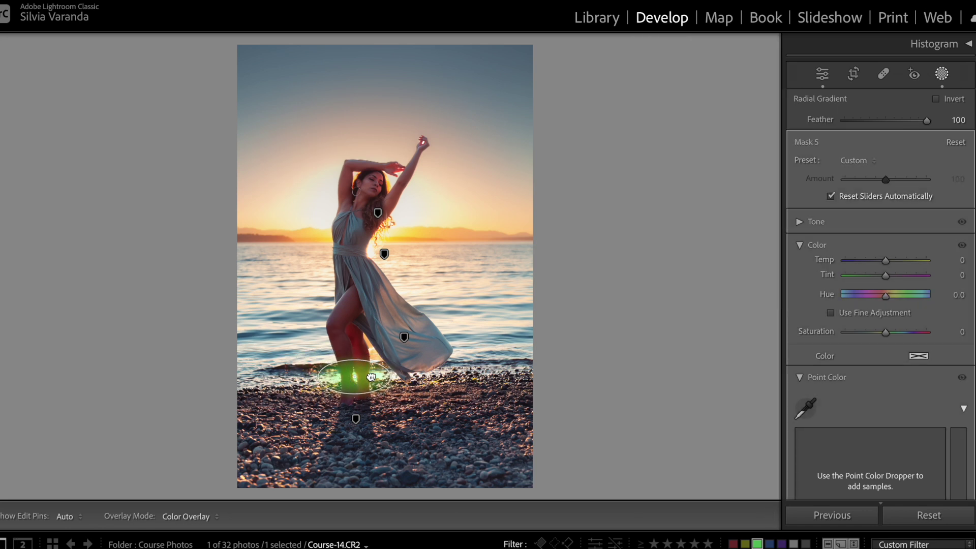
- Set the Exposure of the radial mask over the lower legs to 0.28 and leave masking
{"action": "left_click", "coordinate": [940, 74]}
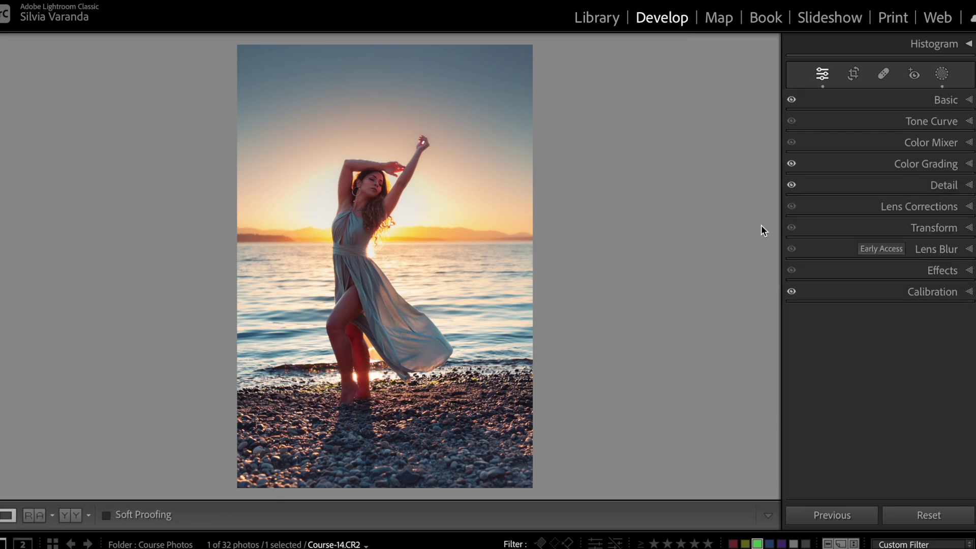
{"action": "left_click", "coordinate": [941, 74]}
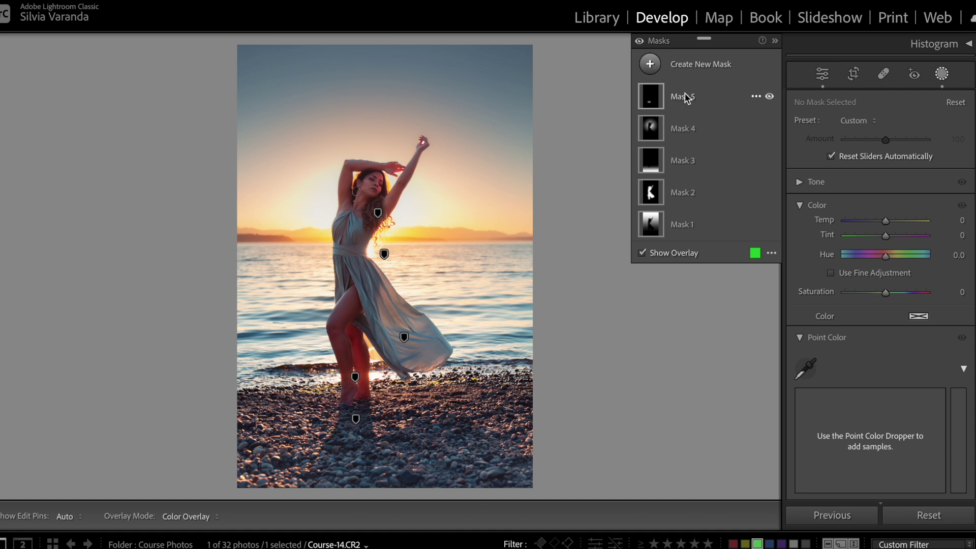
{"action": "left_click", "coordinate": [684, 96]}
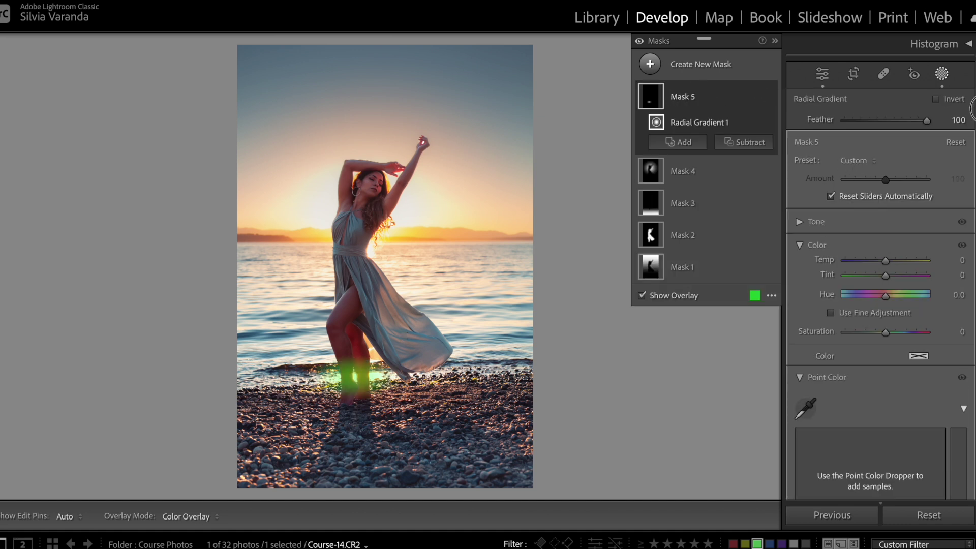
{"action": "left_click", "coordinate": [800, 222]}
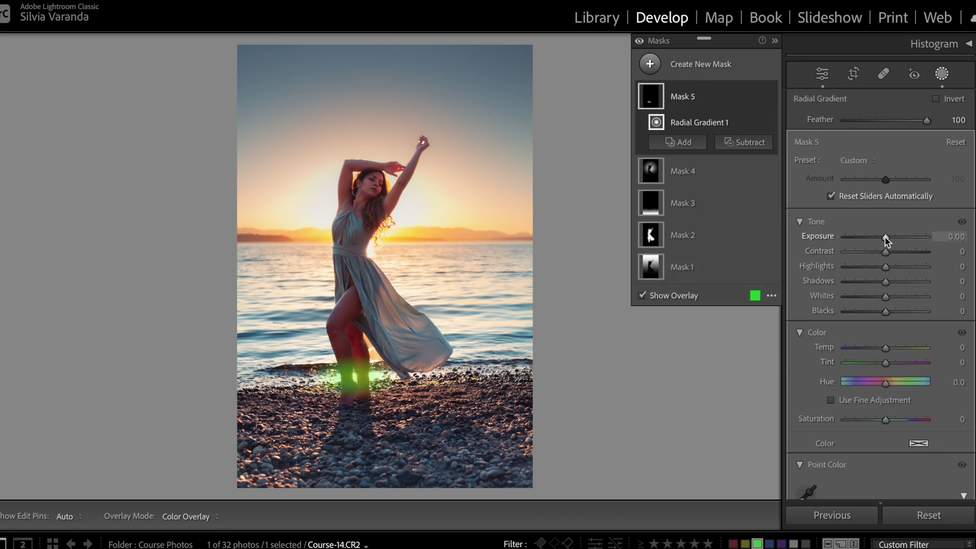
{"action": "left_click_drag", "start_coordinate": [885, 237], "coordinate": [886, 239]}
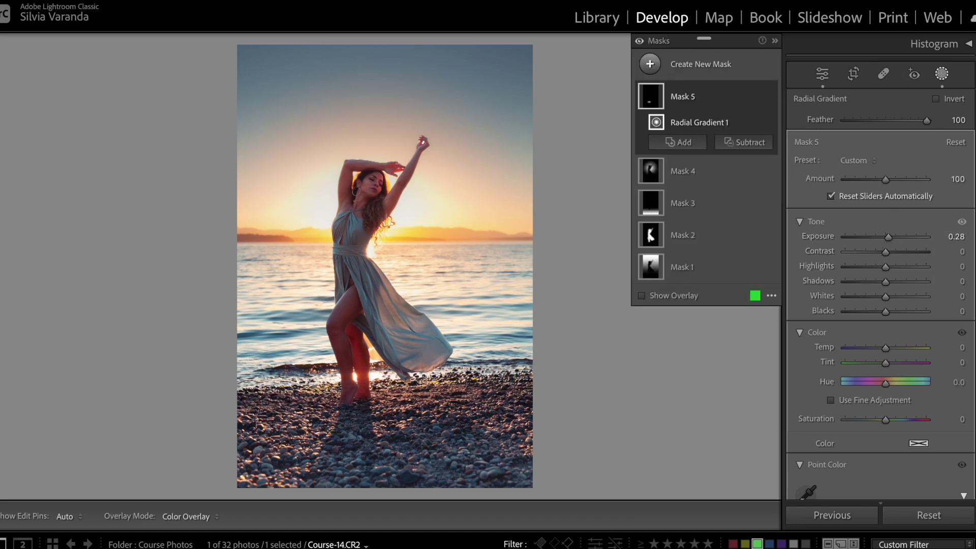
{"action": "left_click", "coordinate": [942, 75]}
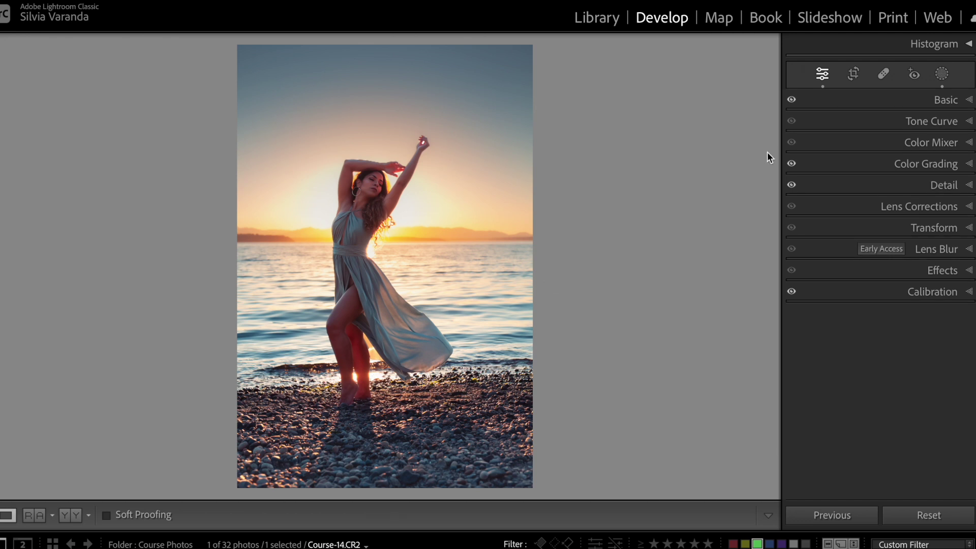
- Straighten the photo along the sea horizon to an angle of -0.13 and crop it slightly tighter around the woman at the original aspect ratio
{"action": "left_click", "coordinate": [855, 75]}
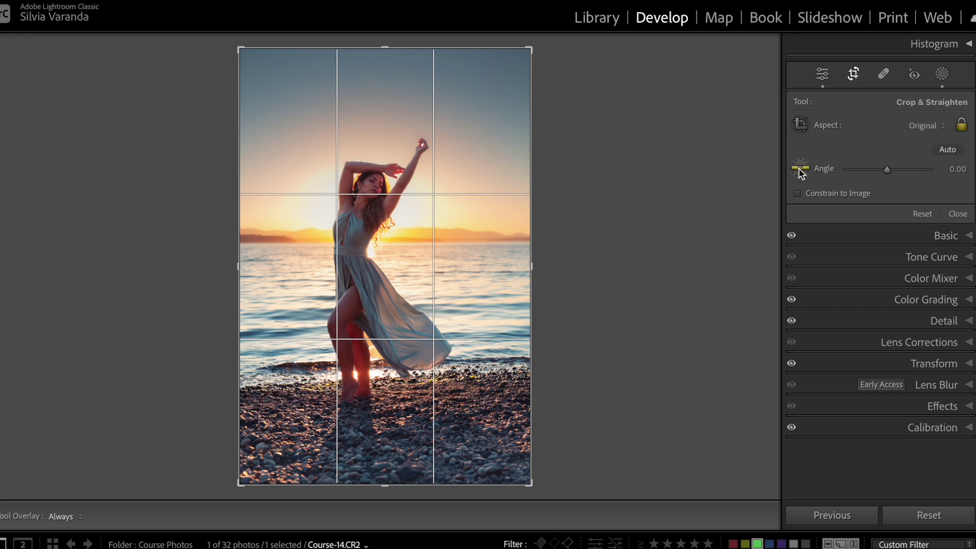
{"action": "left_click", "coordinate": [801, 168]}
{"action": "left_click_drag", "start_coordinate": [252, 242], "coordinate": [529, 242]}
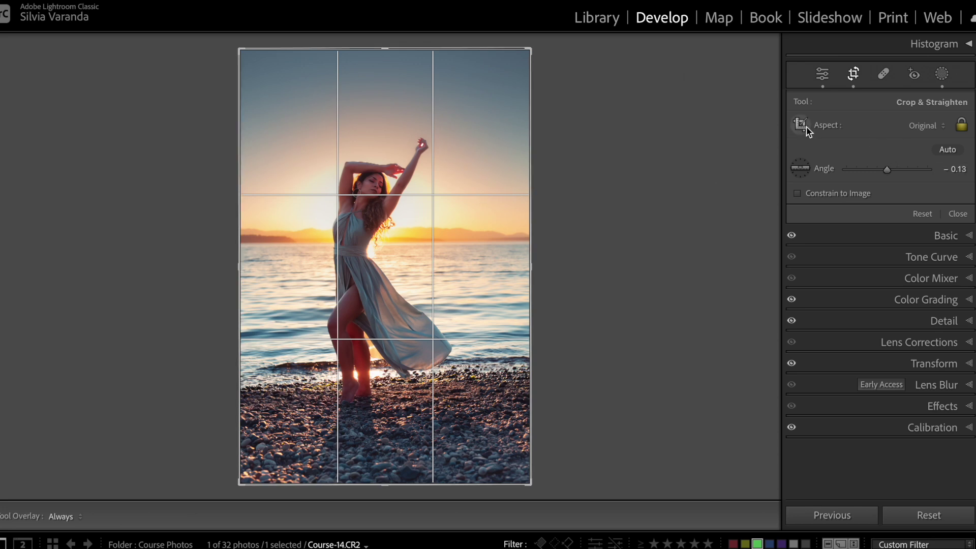
{"action": "left_click_drag", "start_coordinate": [529, 481], "coordinate": [518, 469]}
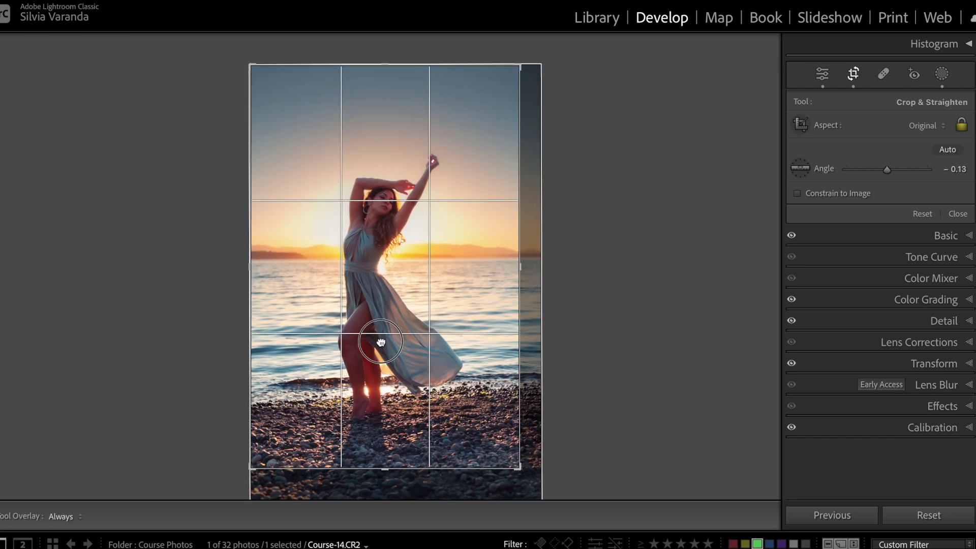
{"action": "double_click", "coordinate": [382, 315]}
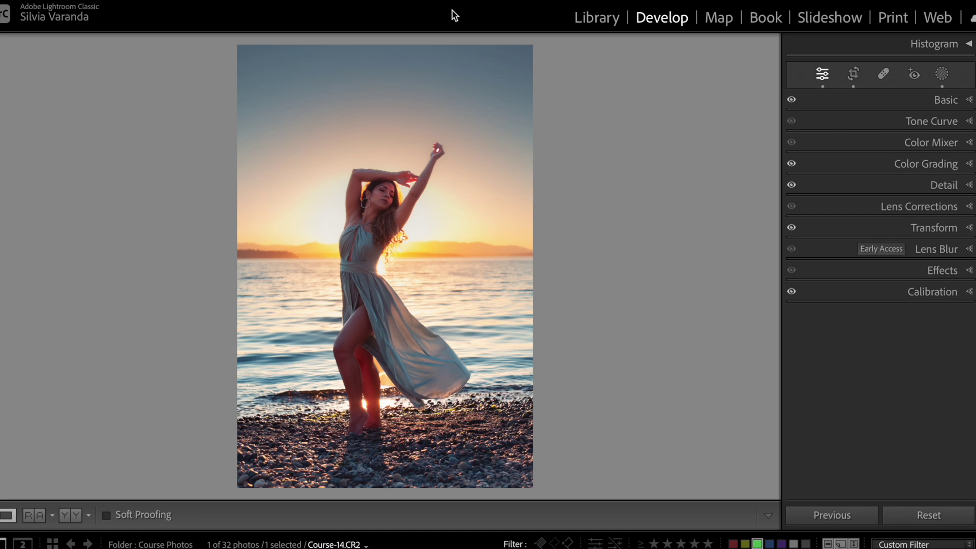
- Inspect the water and the woman's upper body up close, and return to the full photo
{"action": "left_click", "coordinate": [863, 101]}
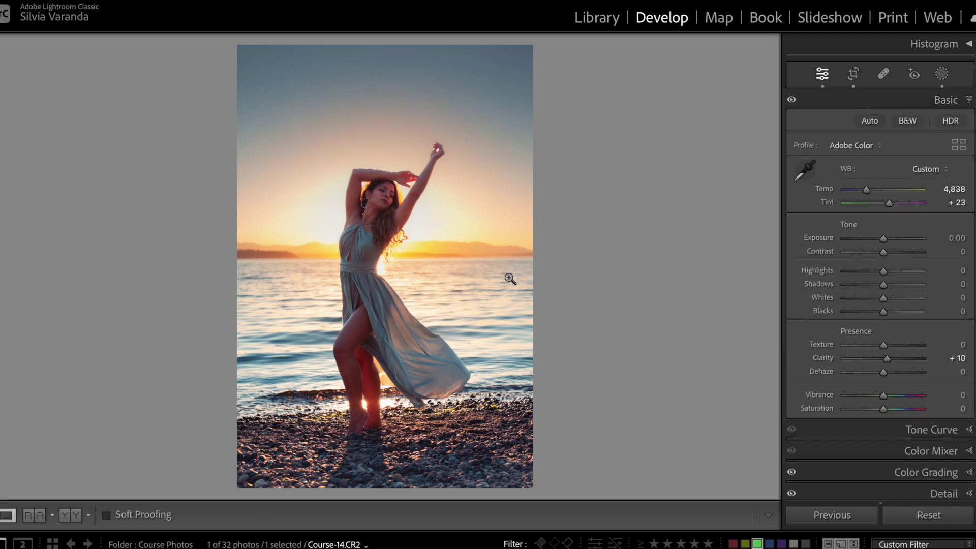
{"action": "left_click", "coordinate": [484, 284]}
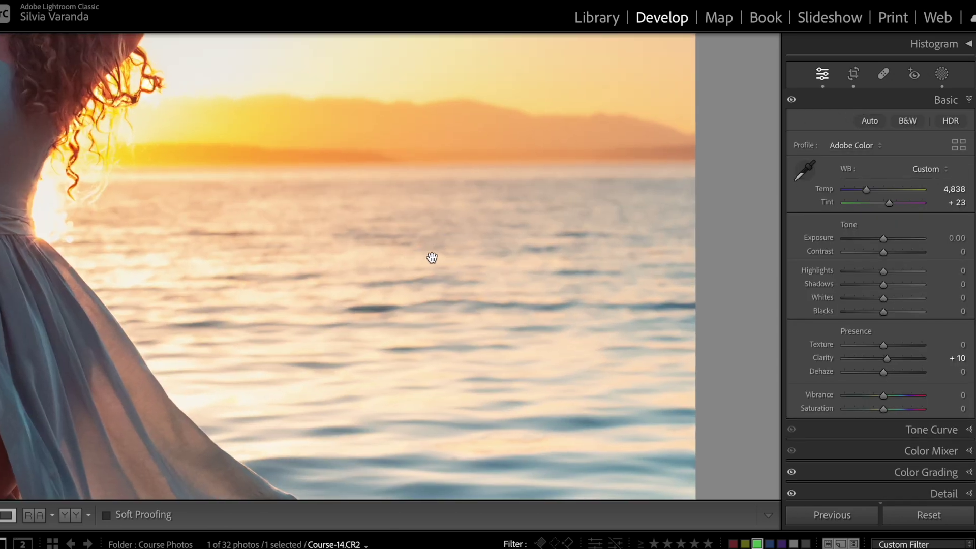
{"action": "left_click", "coordinate": [335, 250]}
{"action": "left_click", "coordinate": [351, 201]}
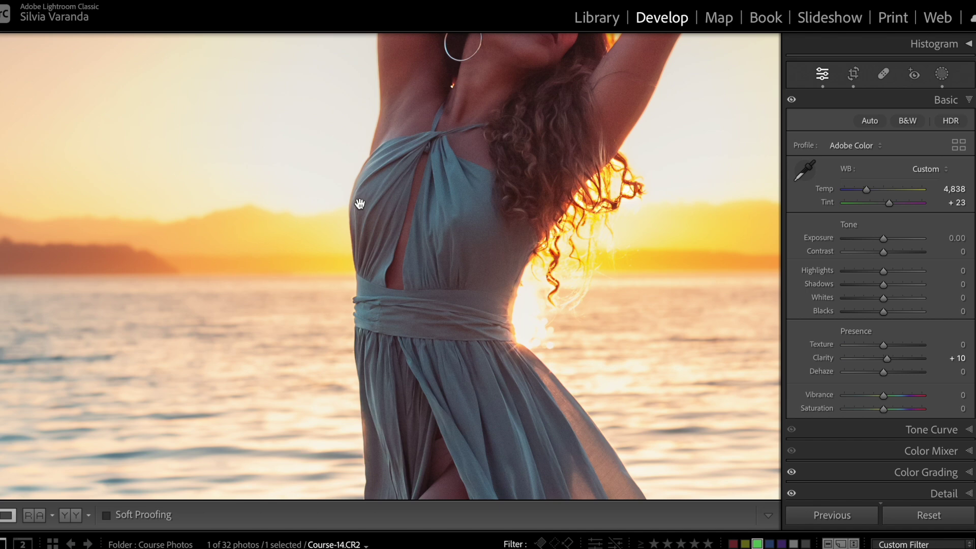
{"action": "left_click", "coordinate": [358, 202]}
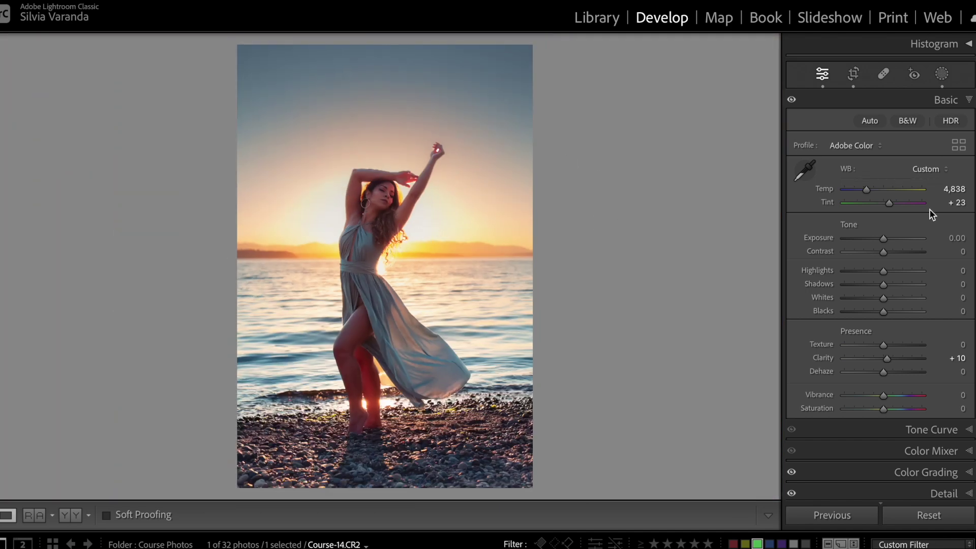
- Try the Color Mixer's Red hue at -100 and +100, and settle on +22 for the skin tones
{"action": "scroll", "coordinate": [970, 330], "scroll_direction": "down", "scroll_amount": 2}
{"action": "scroll", "coordinate": [973, 376], "scroll_direction": "down", "scroll_amount": 1}
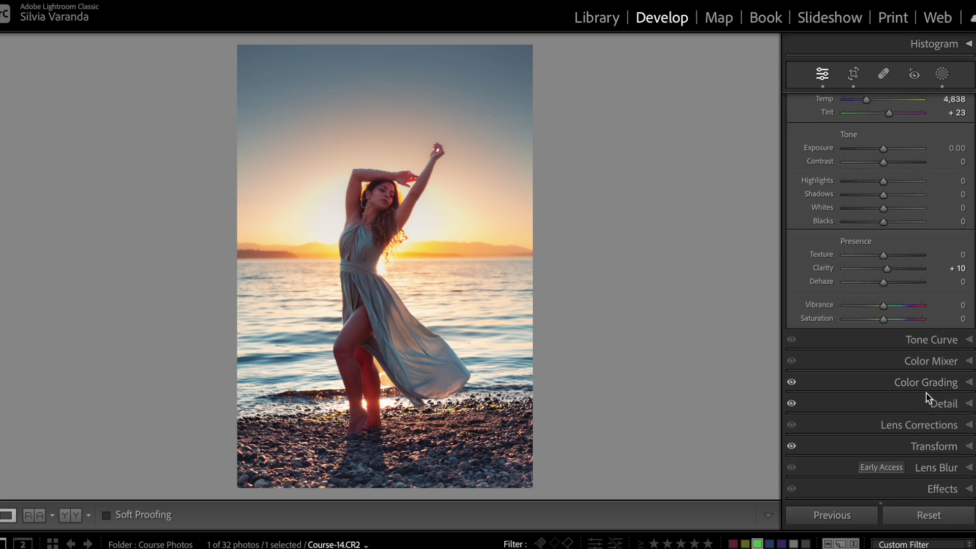
{"action": "left_click", "coordinate": [923, 361]}
{"action": "left_click_drag", "start_coordinate": [881, 242], "coordinate": [830, 243]}
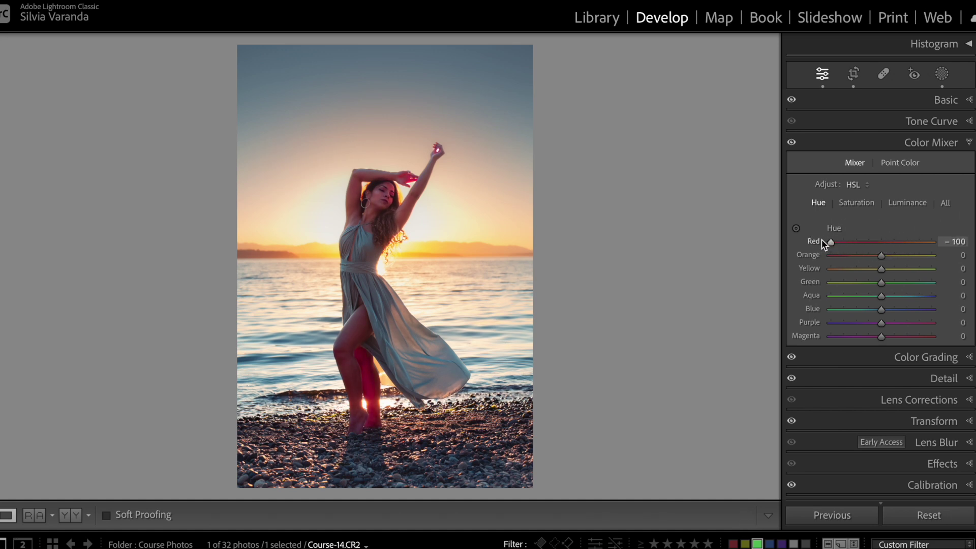
{"action": "left_click_drag", "start_coordinate": [829, 242], "coordinate": [951, 249]}
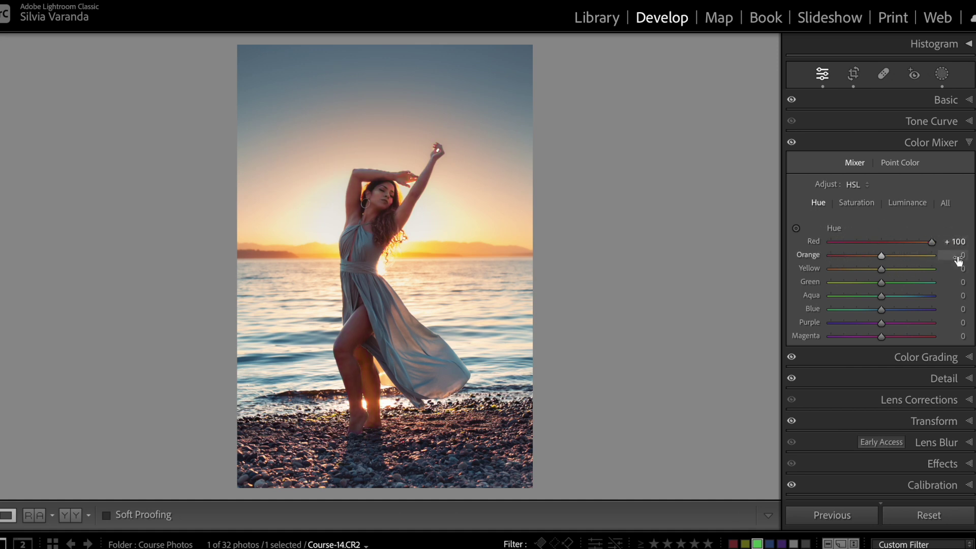
{"action": "double_click", "coordinate": [819, 238]}
{"action": "left_click", "coordinate": [881, 243]}
{"action": "left_click_drag", "start_coordinate": [880, 243], "coordinate": [892, 240]}
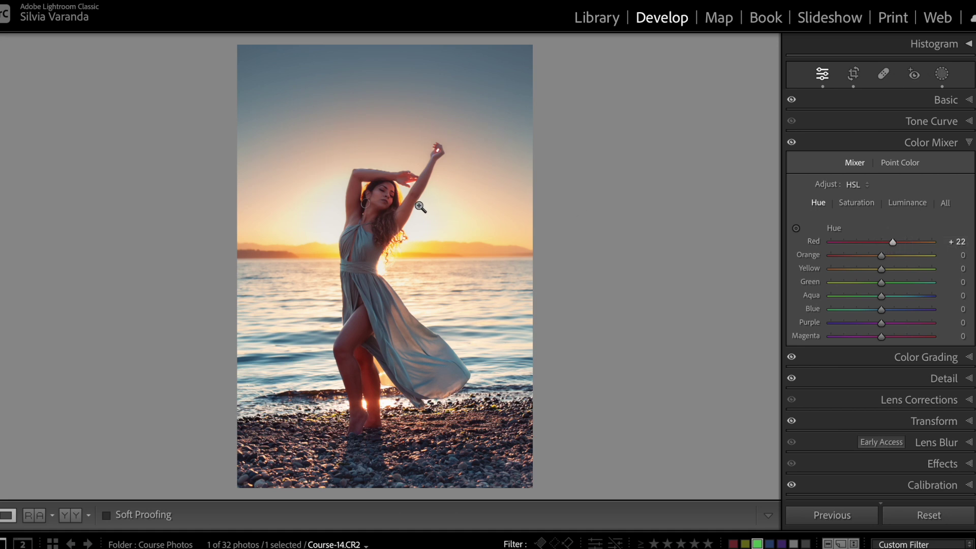
- Compare the photo with and without the Color Mixer adjustment, and compare the finished edit with the unedited original
{"action": "left_click", "coordinate": [792, 145]}
{"action": "left_click", "coordinate": [791, 147]}
{"action": "left_click", "coordinate": [792, 147]}
{"action": "left_click", "coordinate": [877, 142]}
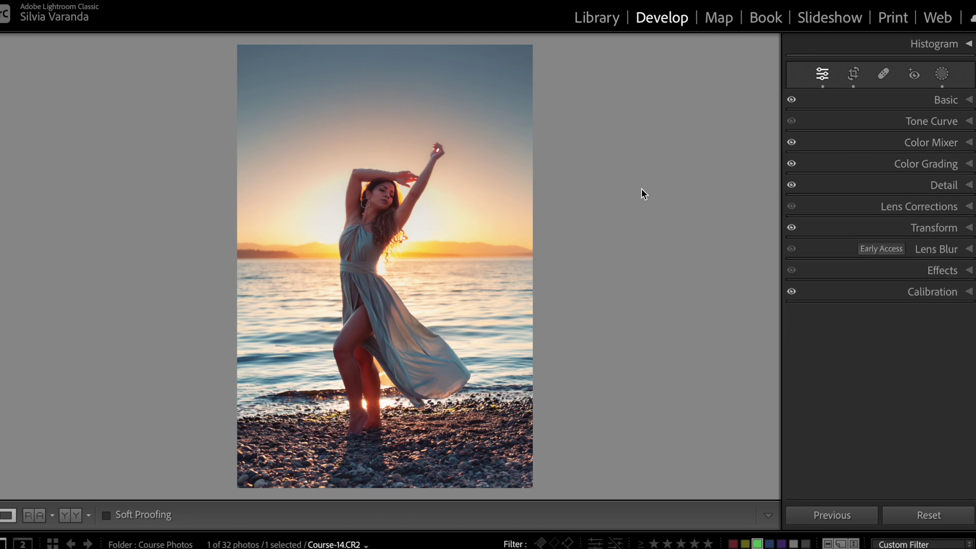
{"action": "key", "text": "backslash"}
{"action": "key", "text": "backslash"}
{"action": "key", "text": "backslash"}
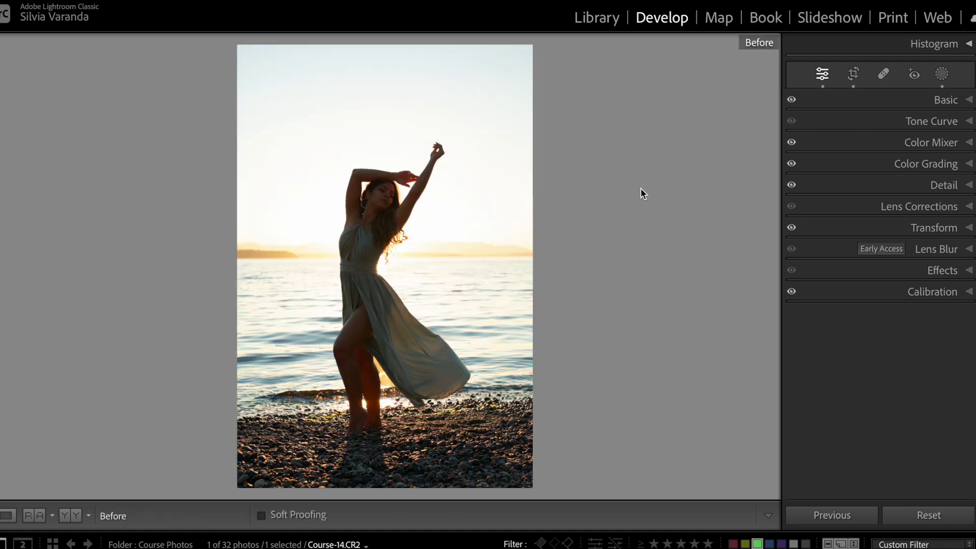
{"action": "key", "text": "backslash"}
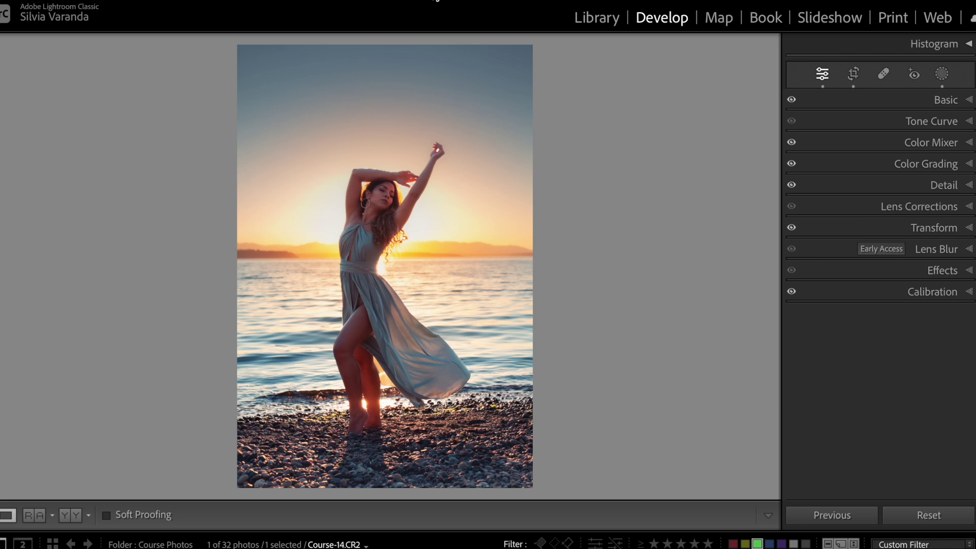
- Set the tone curve's black point to input 5 and its white point to input 243, and compare the photo with and without the curve
{"action": "left_click", "coordinate": [874, 122]}
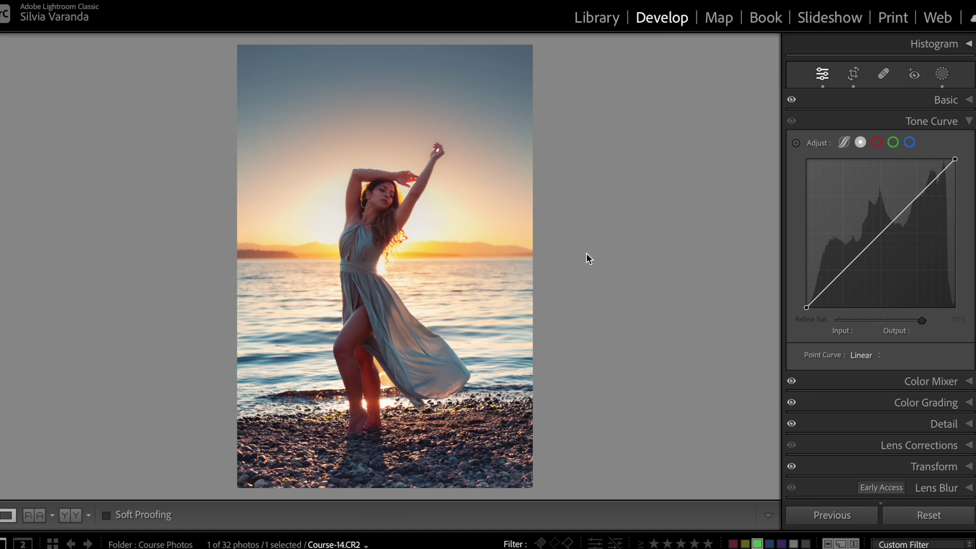
{"action": "mouse_move", "coordinate": [808, 314]}
{"action": "left_mouse_down"}
{"action": "mouse_move", "coordinate": [814, 307]}
{"action": "mouse_move", "coordinate": [810, 315]}
{"action": "left_mouse_up"}
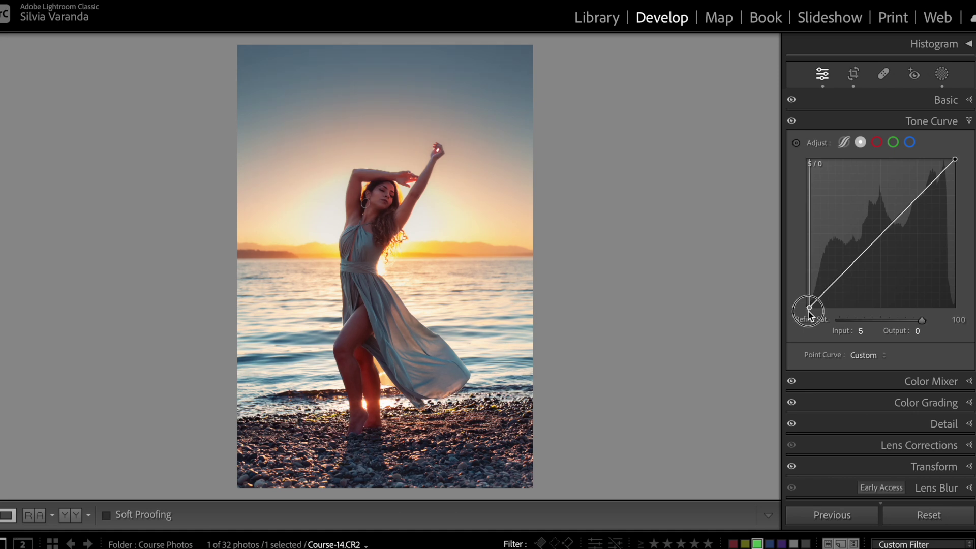
{"action": "left_click_drag", "start_coordinate": [955, 159], "coordinate": [949, 159]}
{"action": "left_click", "coordinate": [792, 122]}
{"action": "left_click", "coordinate": [793, 122]}
{"action": "left_click", "coordinate": [793, 125]}
{"action": "left_click", "coordinate": [793, 124]}
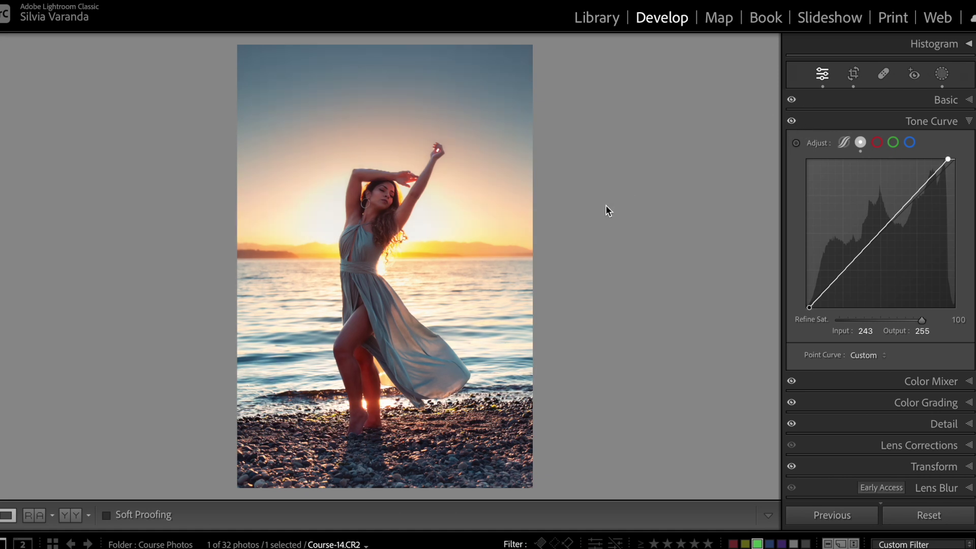